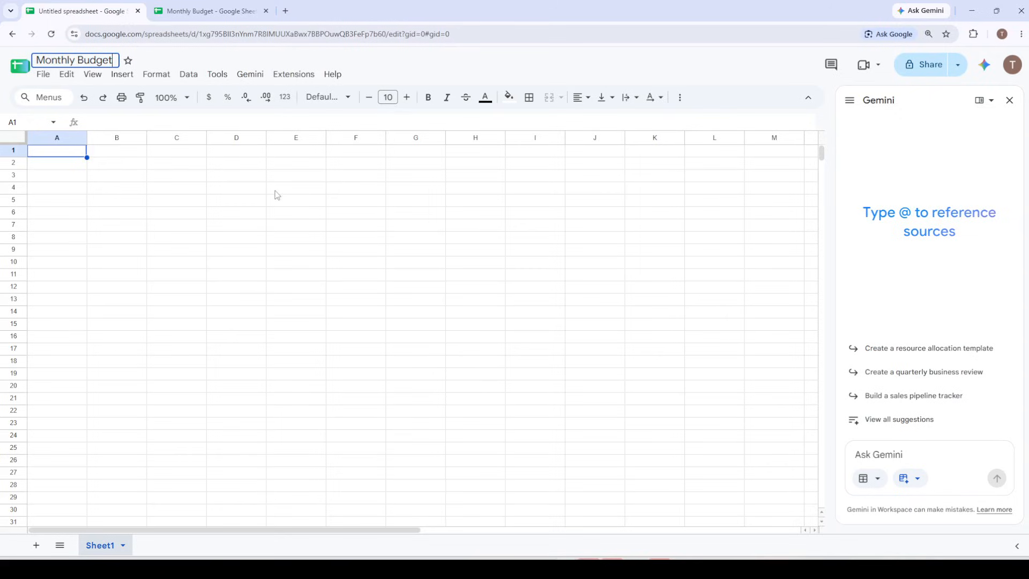
Step: Confirm the title Monthly Budget and copy the header row from the other Monthly Budget spreadsheet into row 1
left_click(234, 193)
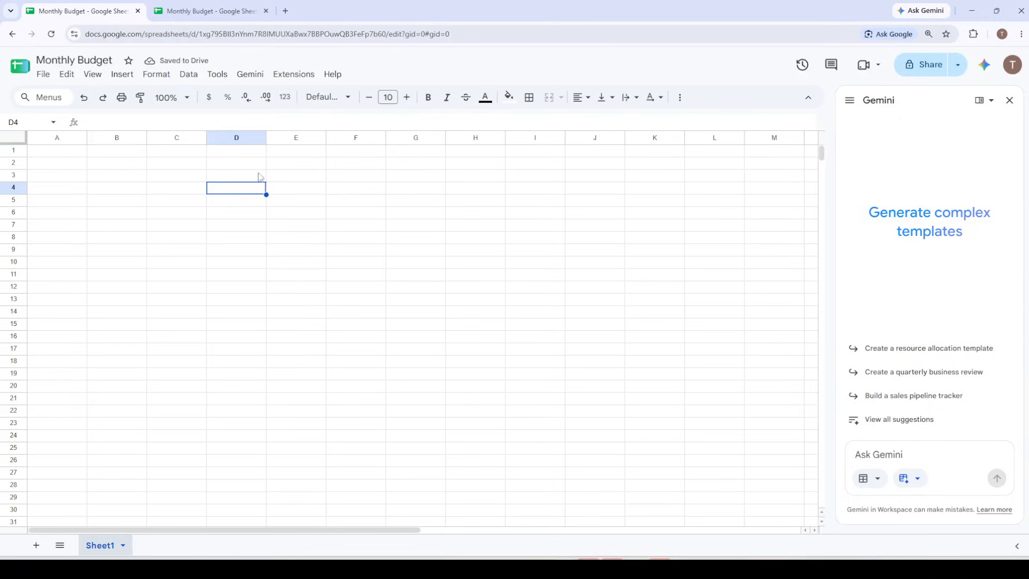
left_click(69, 154)
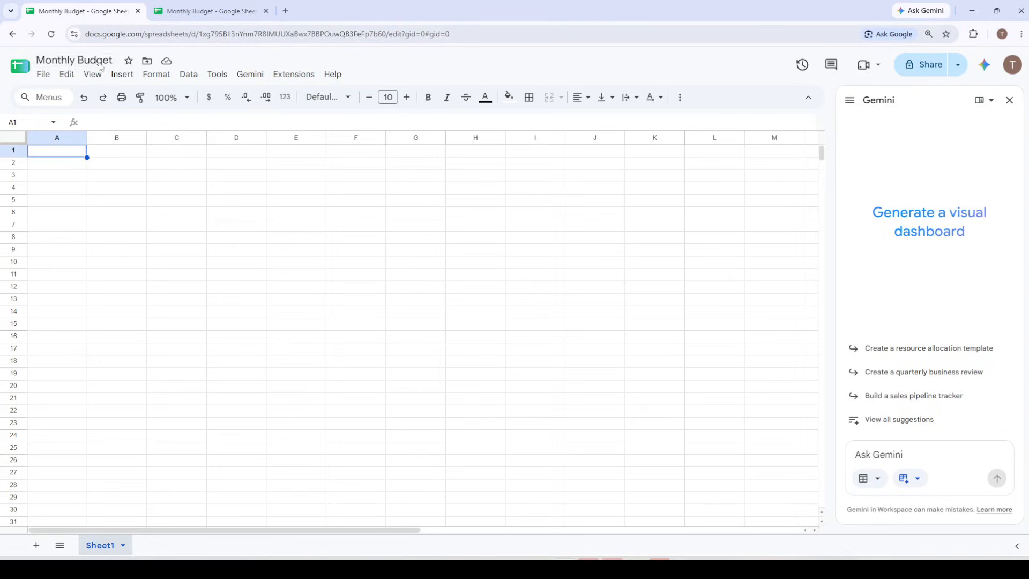
left_click(171, 5)
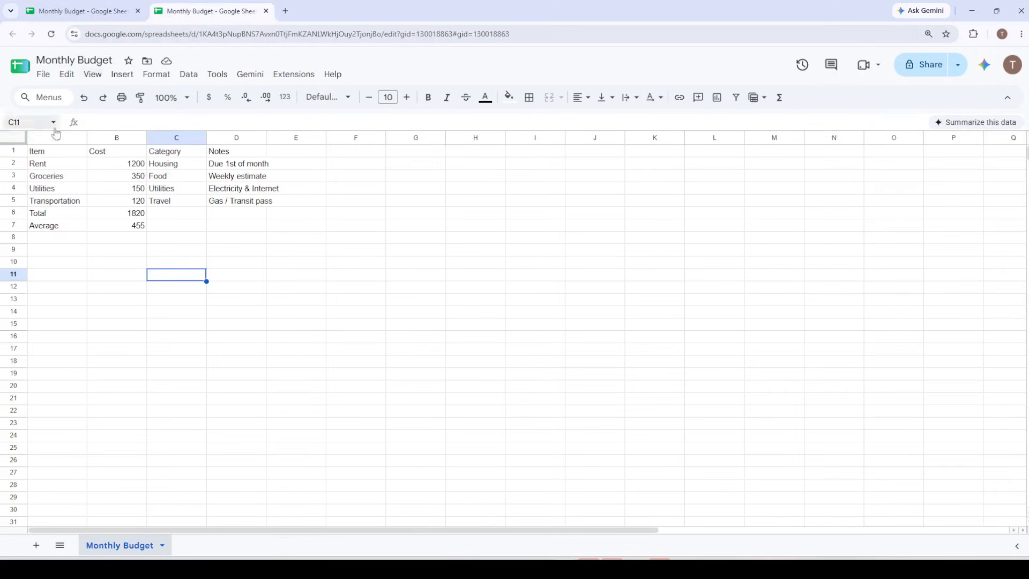
left_click(13, 151)
key("ctrl+c")
left_click(88, 4)
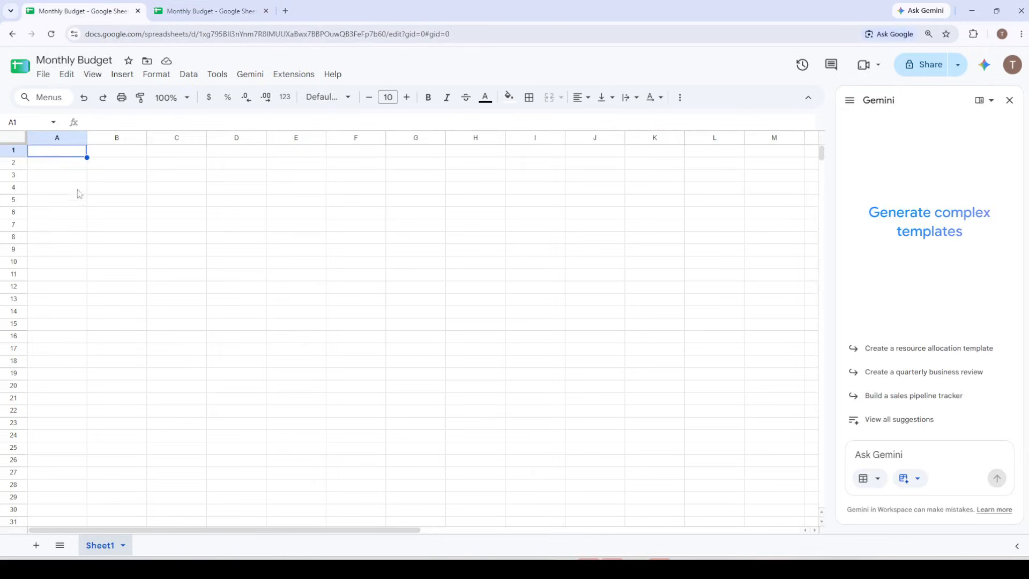
key("ctrl+v")
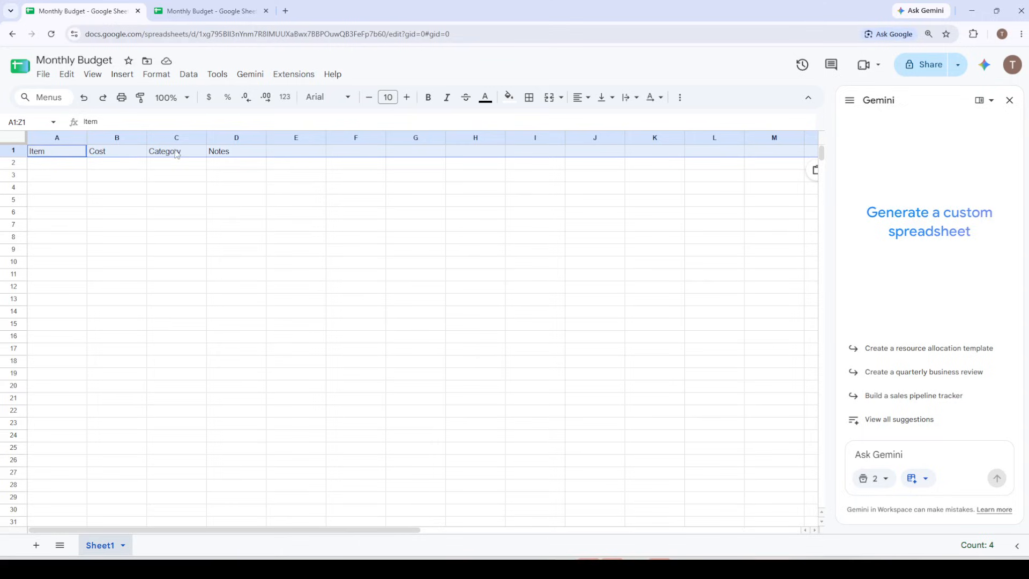
Step: Copy the Rent row from the filled-in budget into row 2 of the new spreadsheet, and return to the filled-in one
left_click(206, 11)
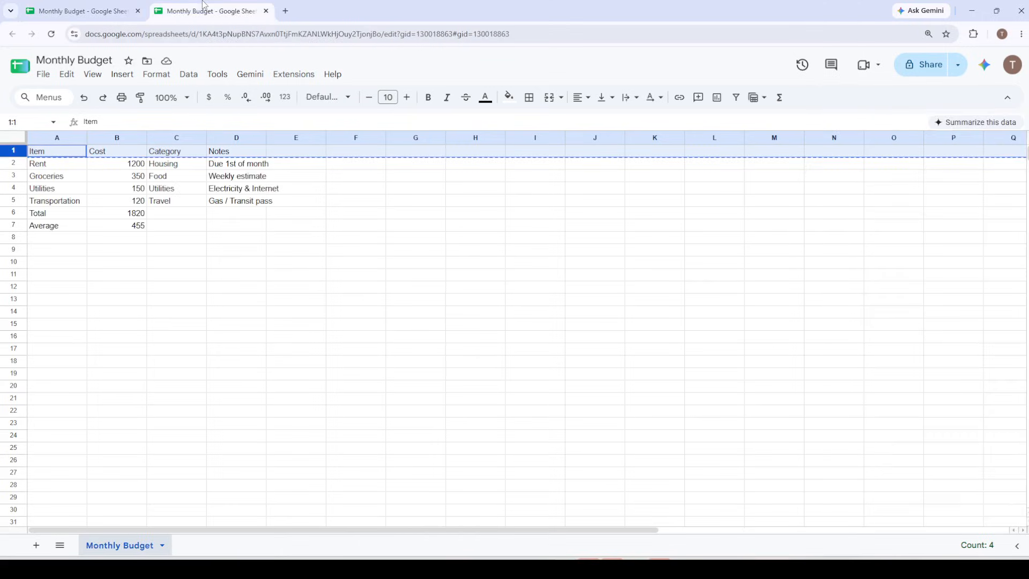
left_click(13, 163)
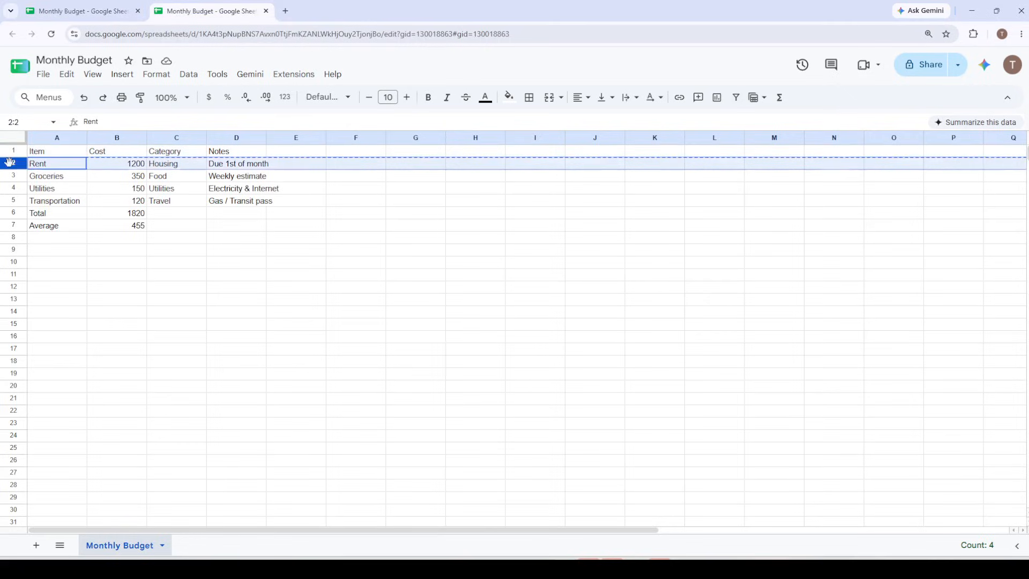
key("ctrl+c")
left_click(97, 7)
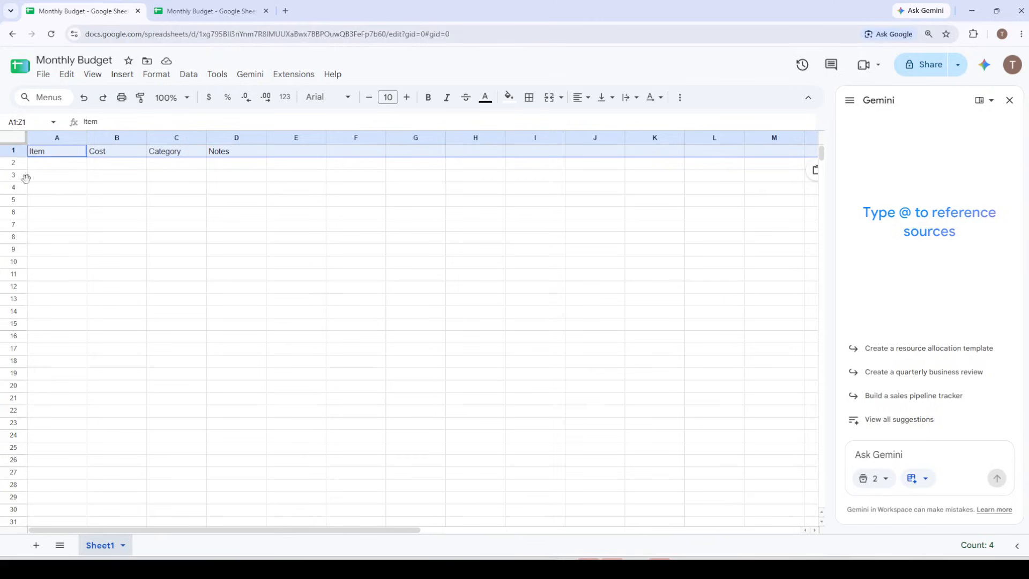
left_click(10, 164)
key("ctrl+v")
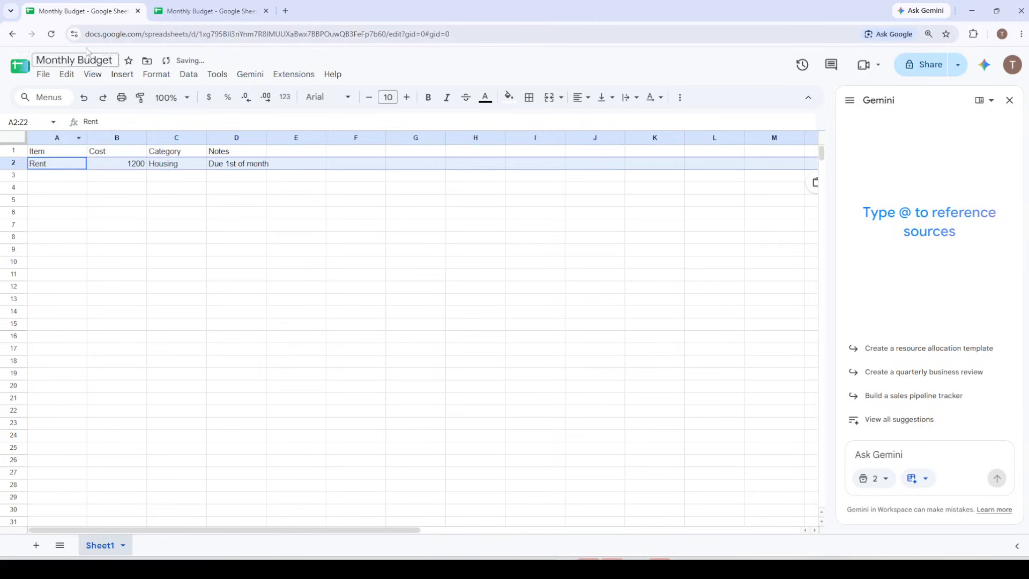
left_click(227, 6)
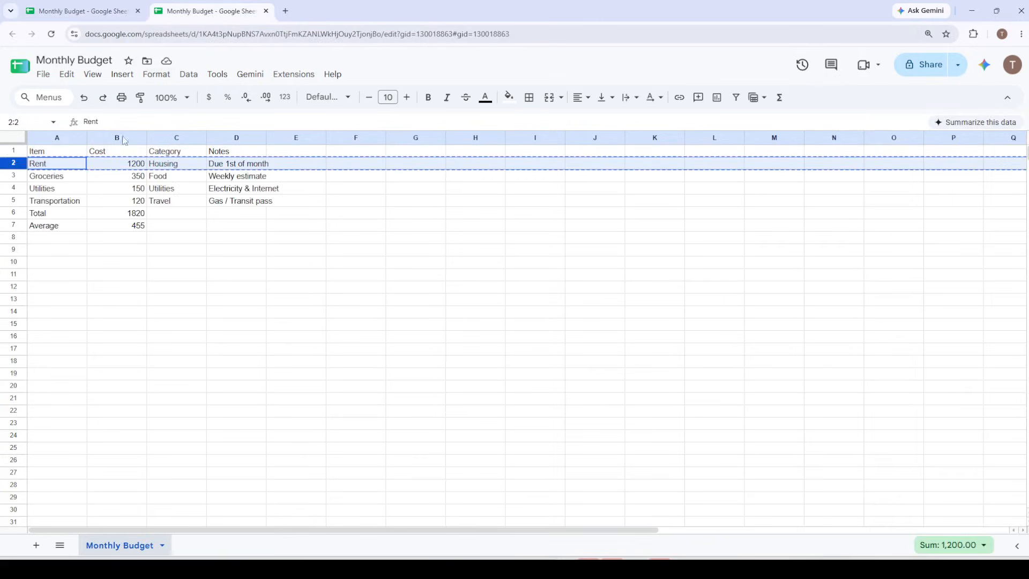
left_click(14, 176)
key("ctrl+c")
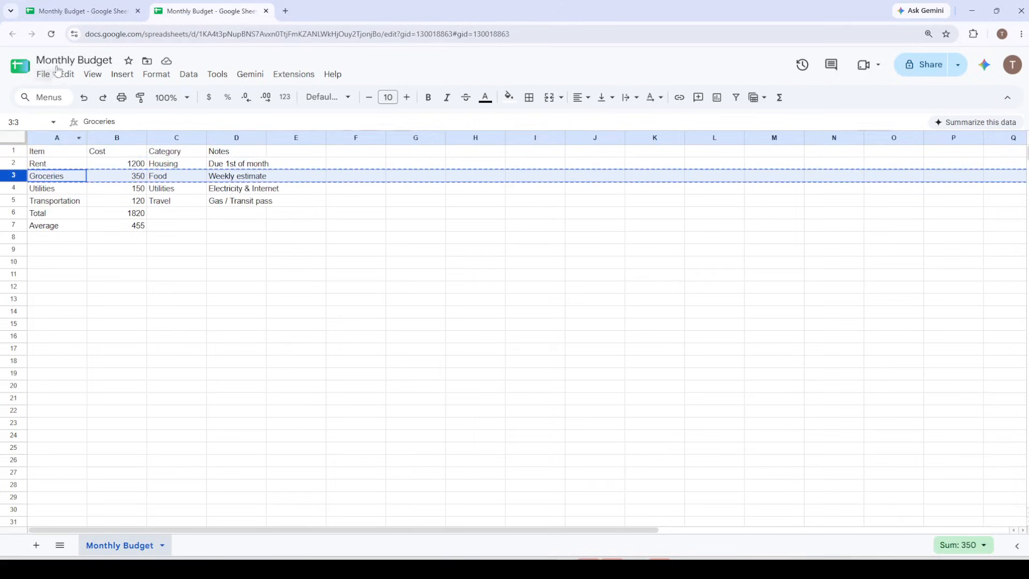
mouse_move(13, 176)
left_mouse_down()
mouse_move(13, 217)
mouse_move(12, 204)
left_mouse_up()
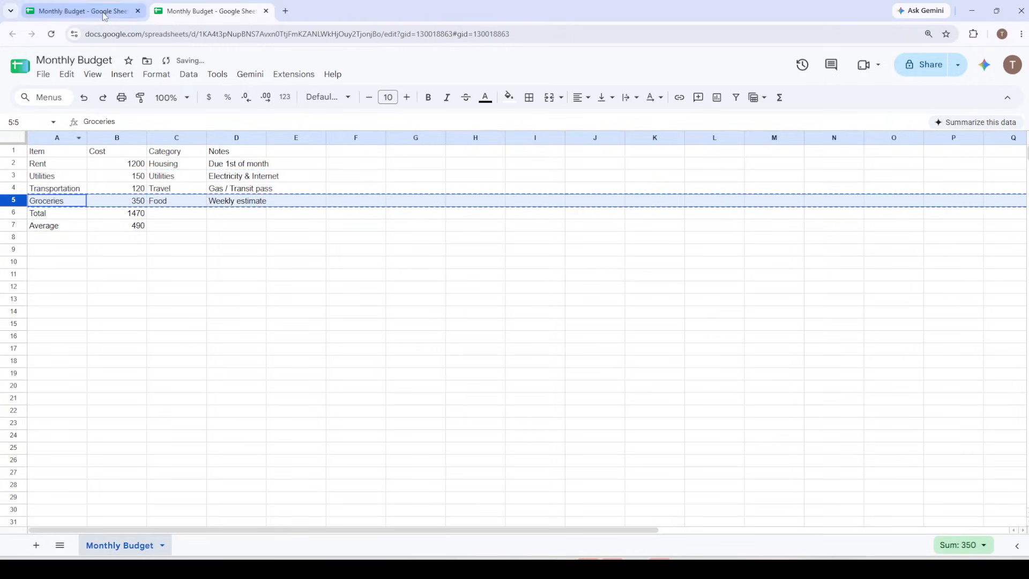
left_click(84, 97)
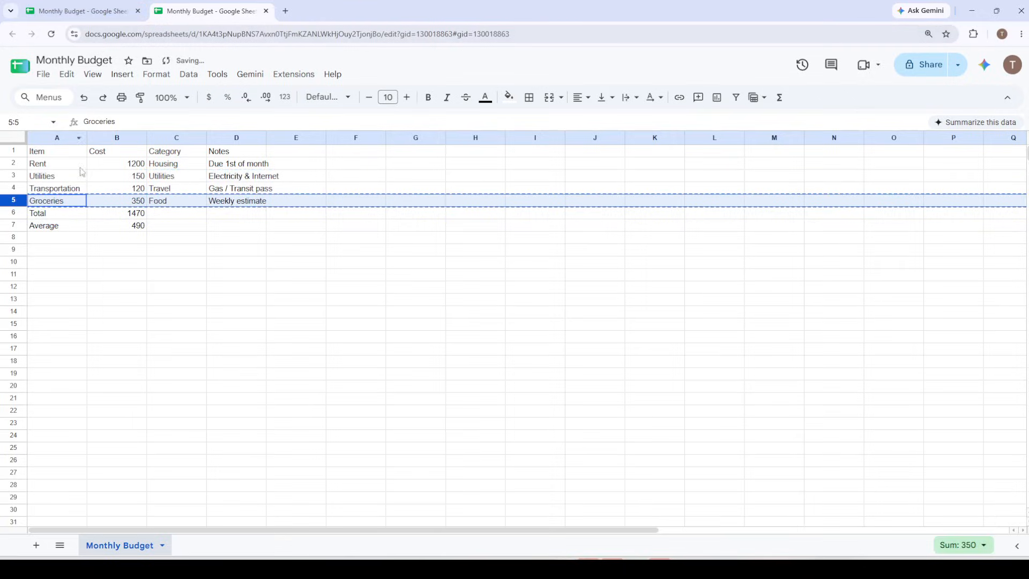
Step: Copy the Groceries, Utilities and Transportation rows into the new spreadsheet starting at row 3, and return to the filled-in budget
left_click_drag(22, 174, 21, 202)
left_click(230, 302)
left_click(91, 11)
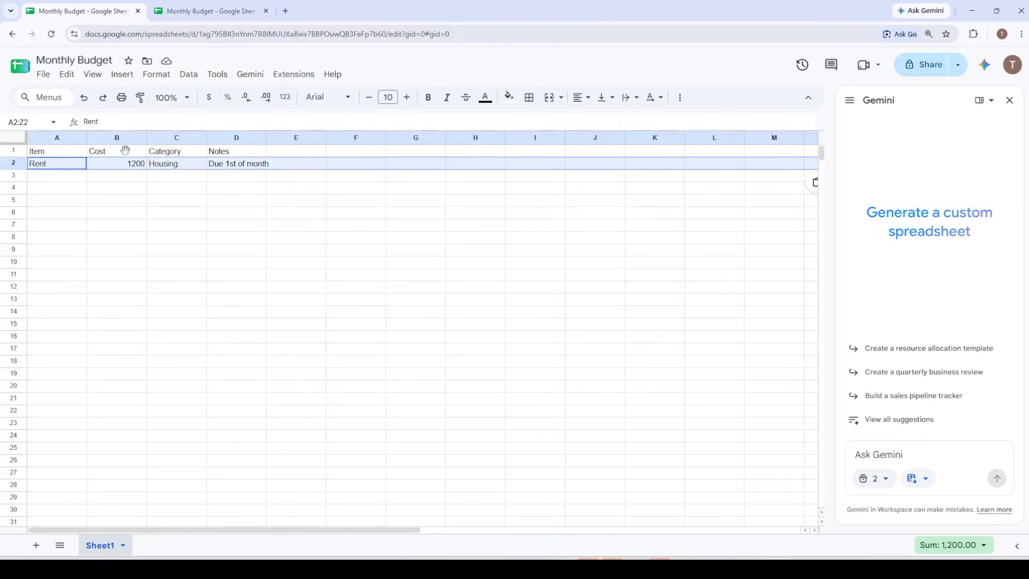
left_click(42, 177)
key("ctrl+v")
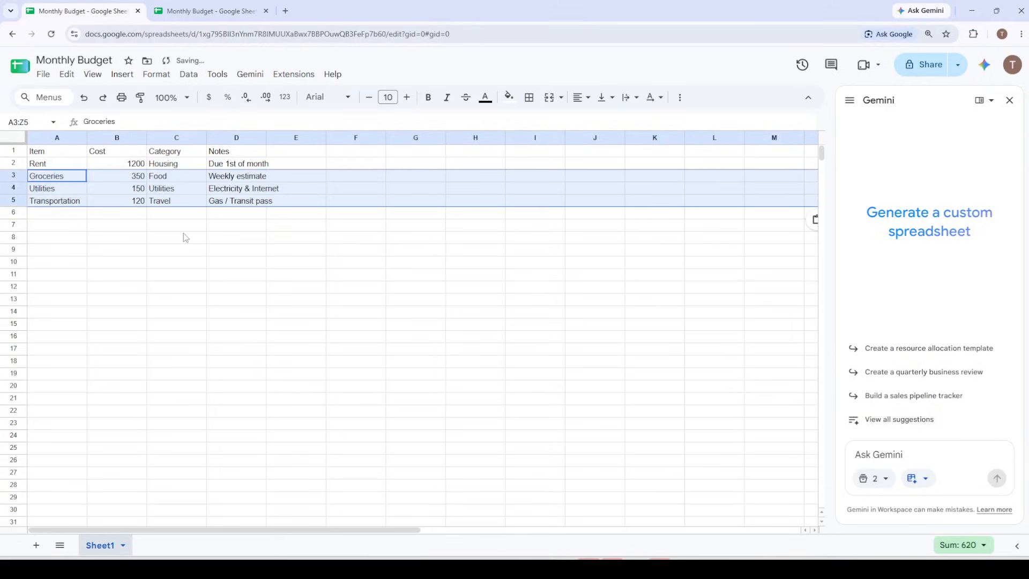
left_click(234, 241)
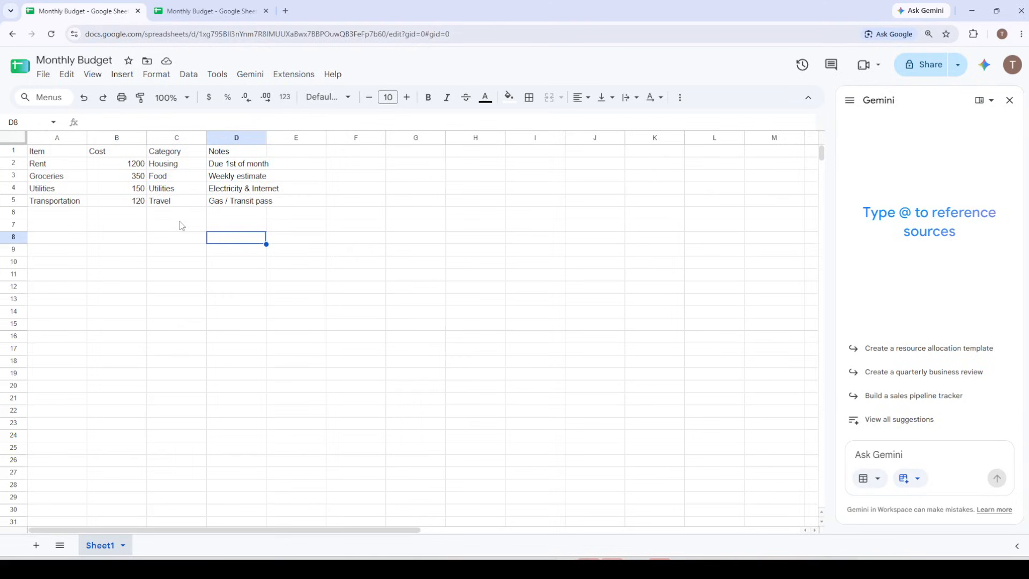
left_click(231, 11)
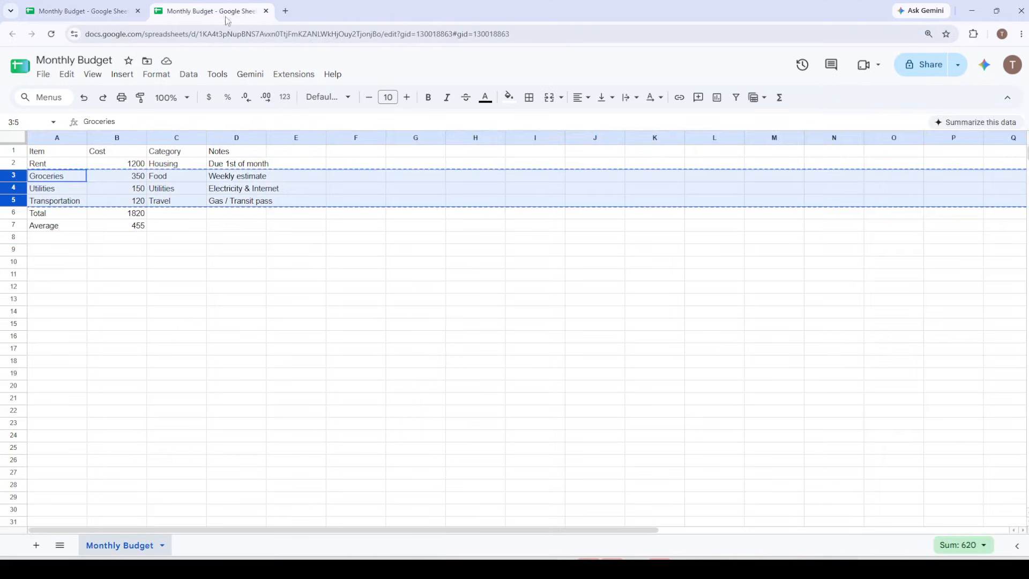
Step: Try widening column A to several times its width, and undo the resize
left_click(291, 246)
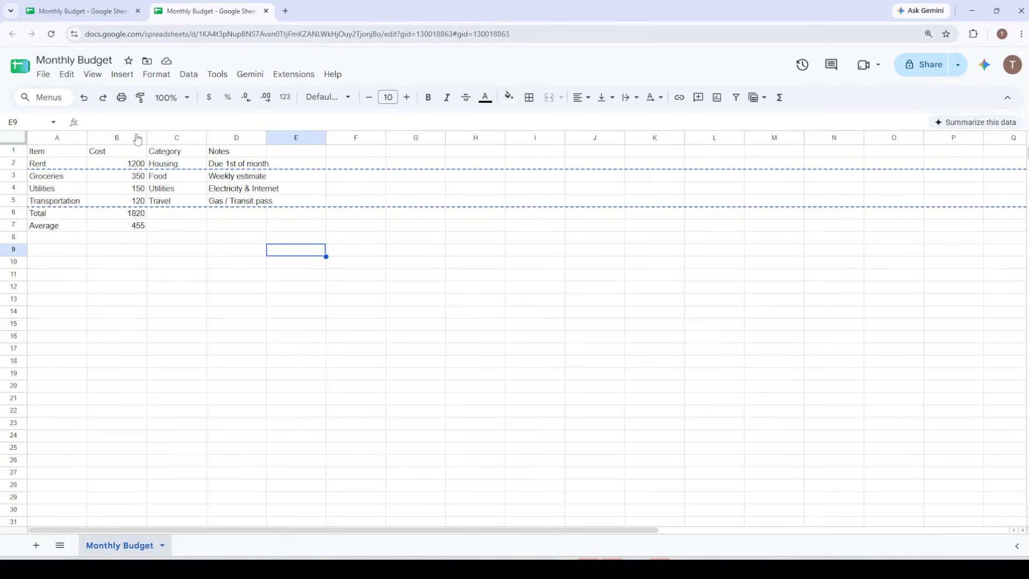
left_click(79, 138)
left_click(397, 353)
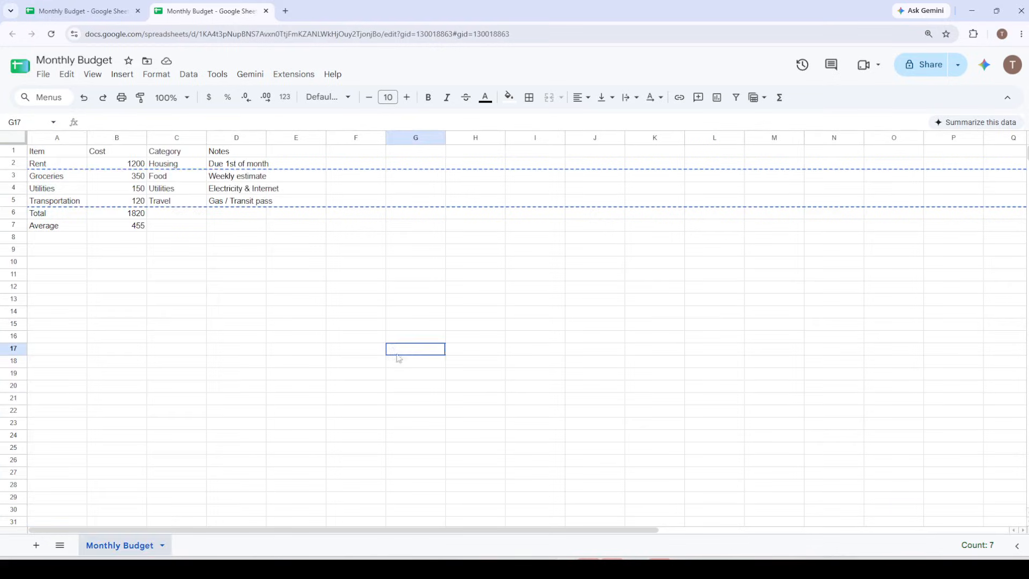
left_click(73, 138)
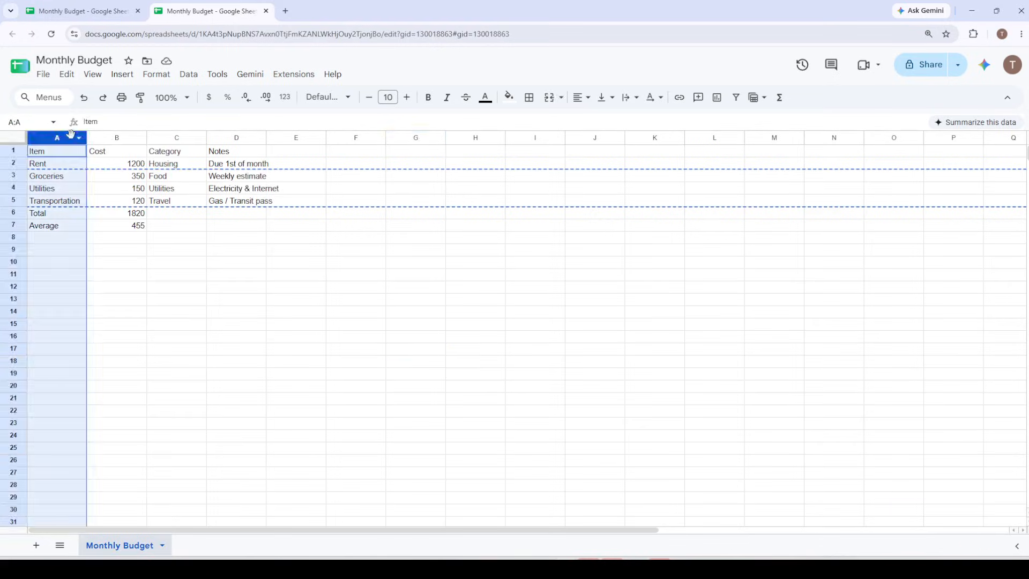
left_click_drag(87, 138, 283, 137)
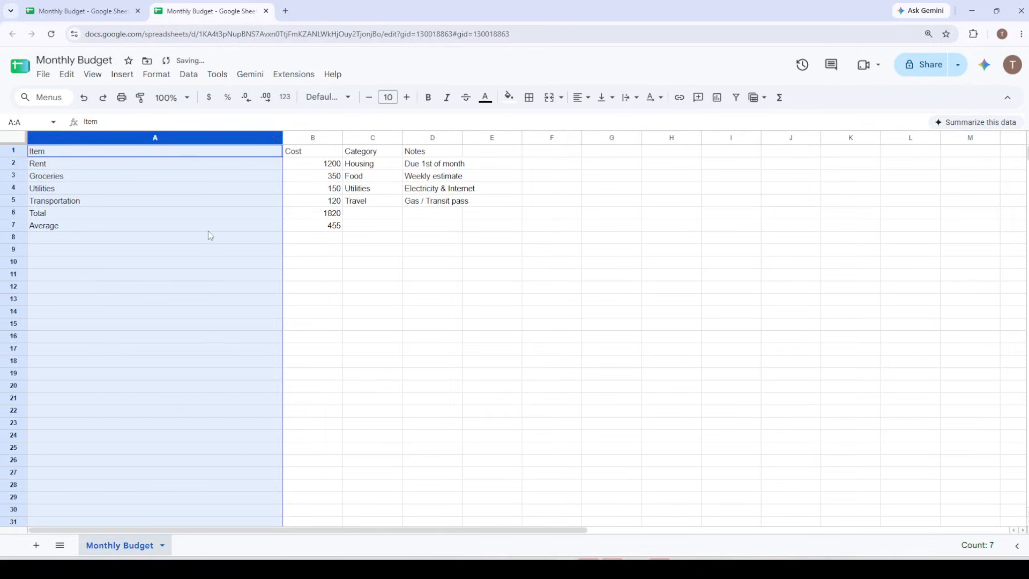
key("ctrl+z")
left_click(249, 289)
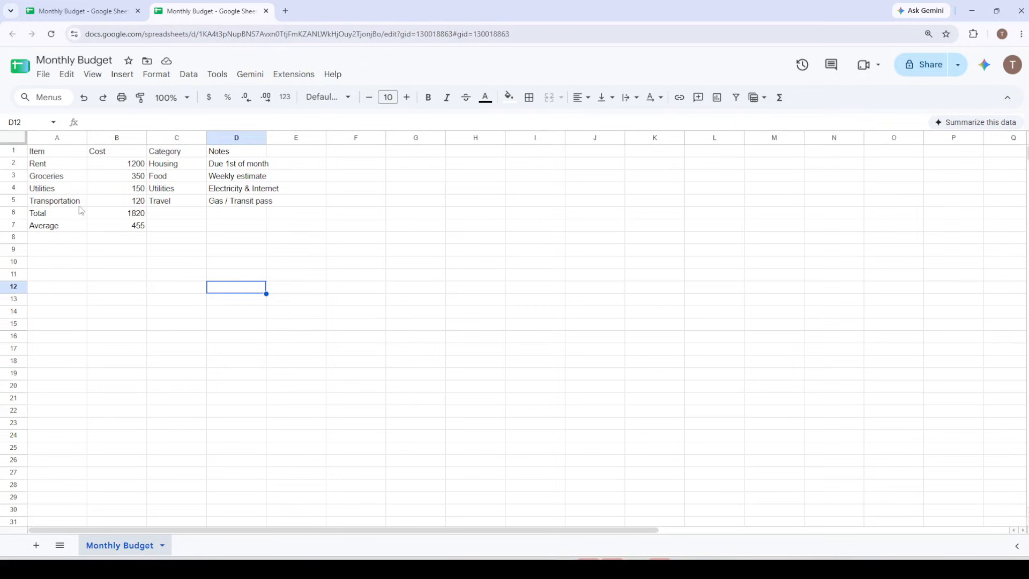
Step: Examine the formula behind the Total cost in cell B6 without changing it
left_click(41, 214)
left_click(138, 215)
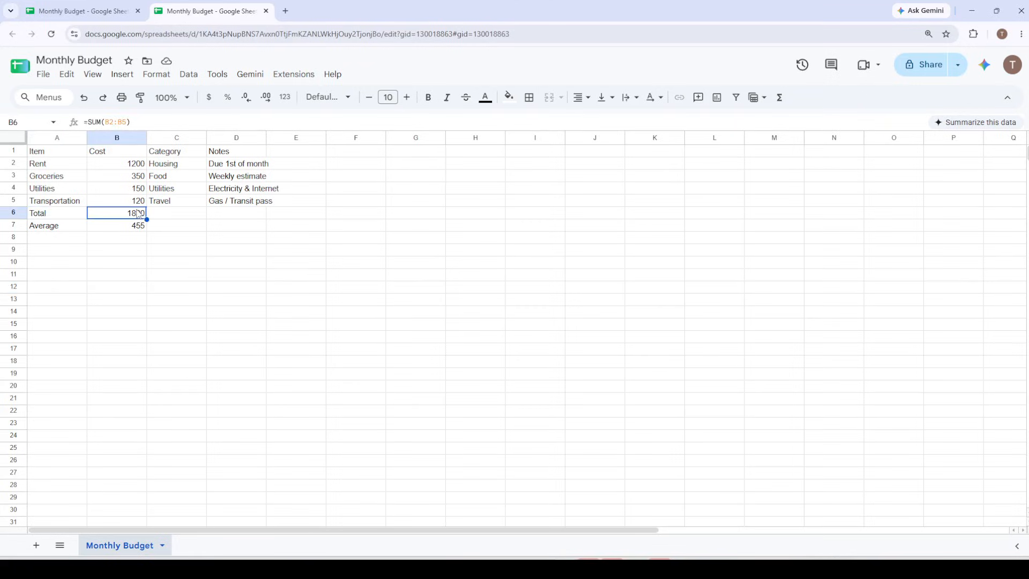
left_click(131, 122)
left_click_drag(130, 123, 81, 123)
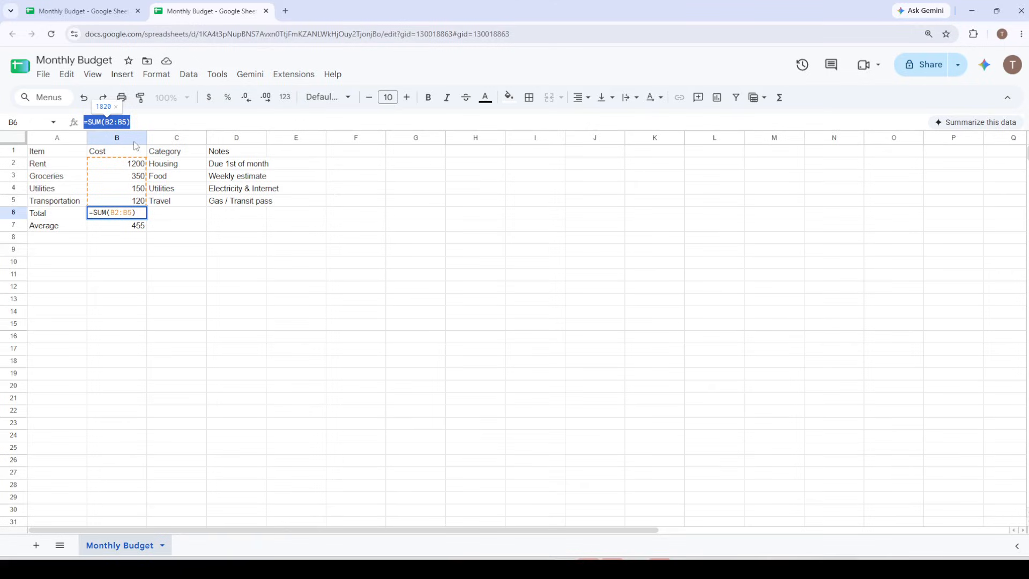
left_click(222, 233)
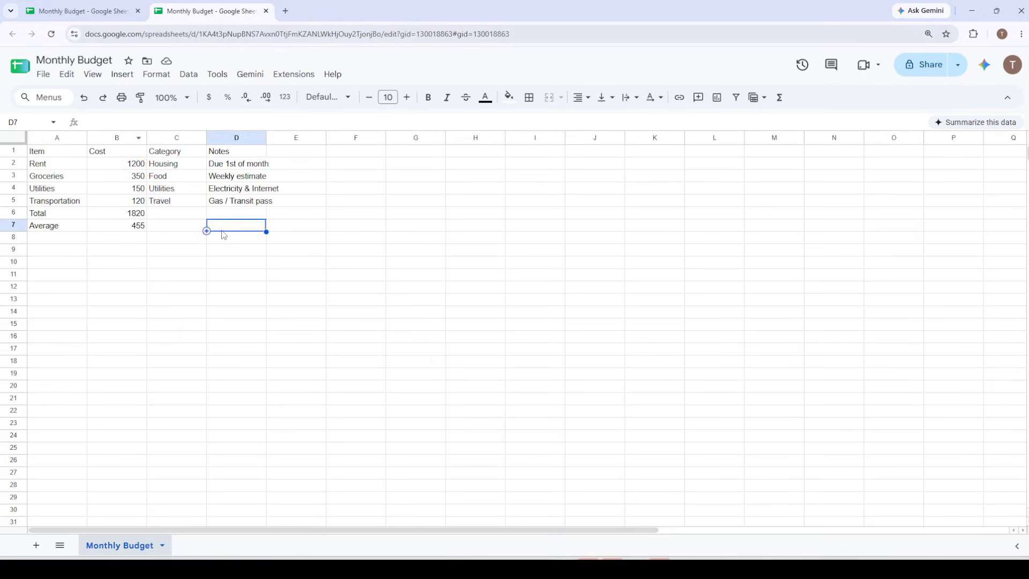
Step: Examine the formula behind the Average cost in cell B7 without changing it
left_click(62, 228)
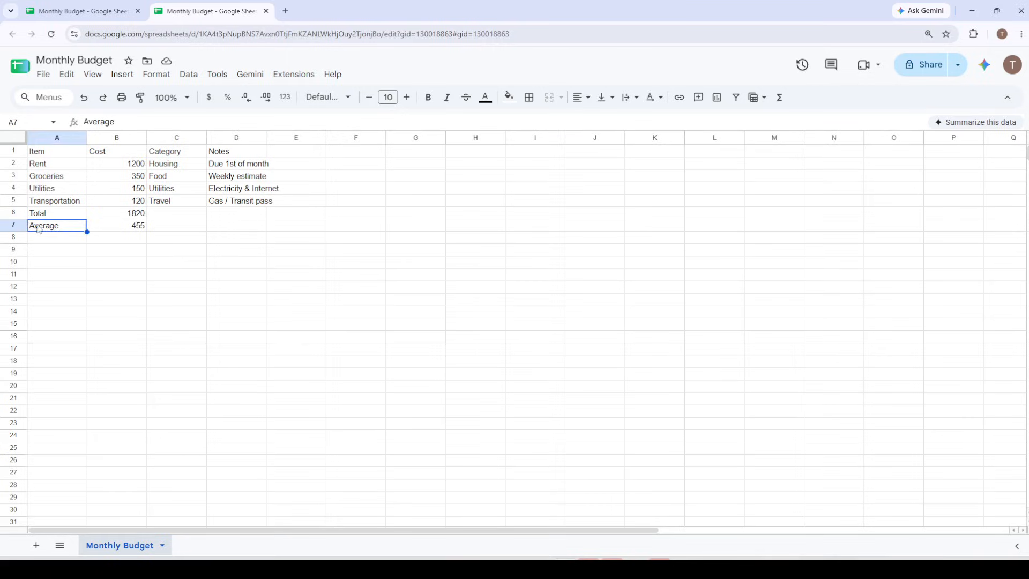
left_click(114, 232)
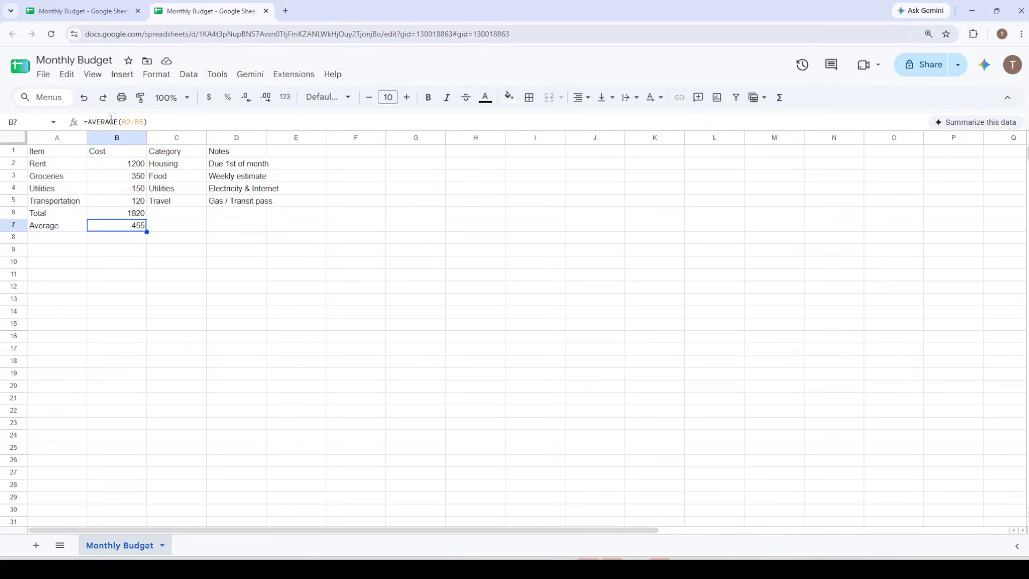
left_click_drag(150, 121, 84, 122)
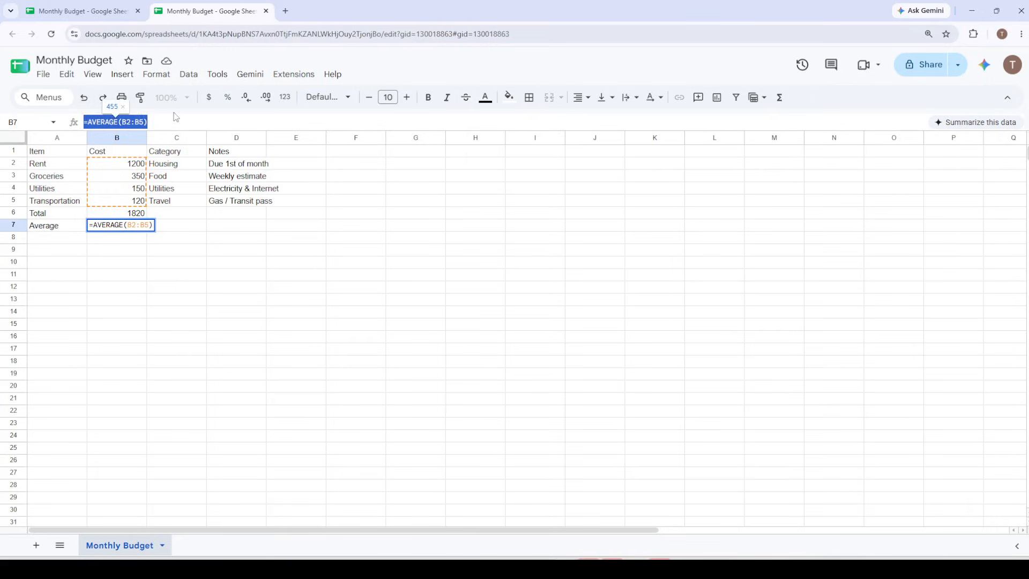
left_click(172, 228)
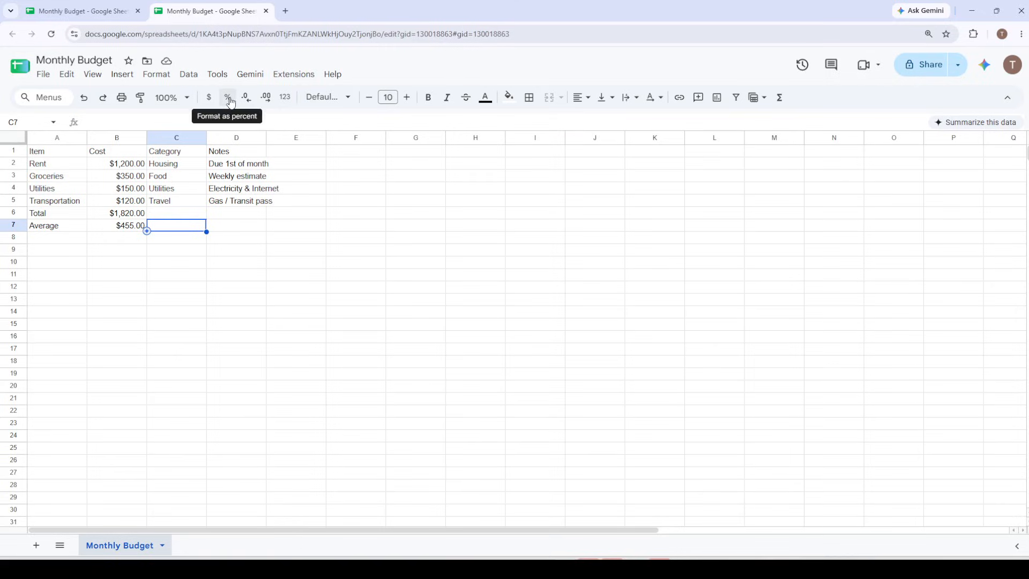
Step: Try the percent format on cost cells B2:B6, and set them back to currency format
left_click_drag(128, 163, 130, 221)
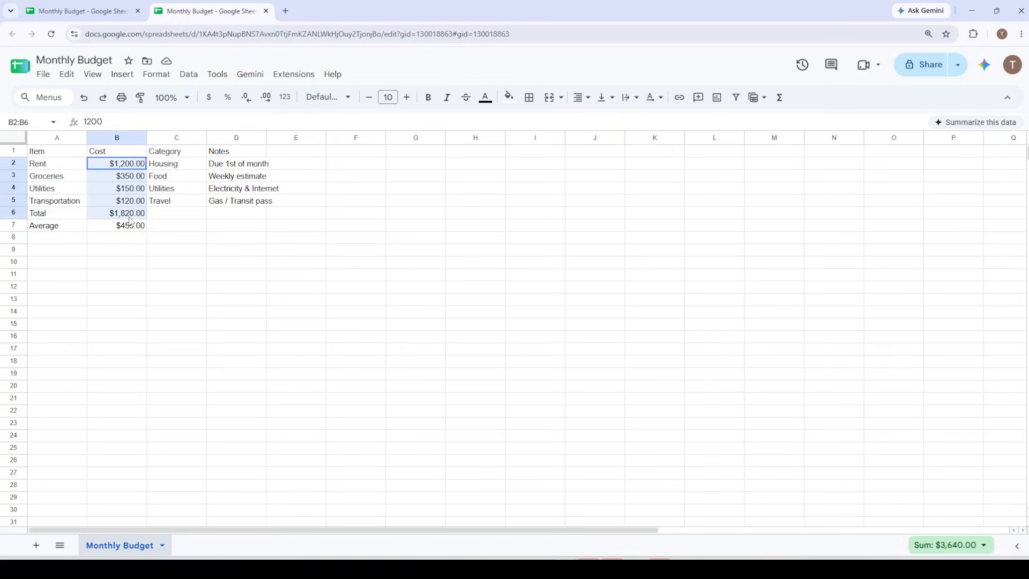
left_click(226, 100)
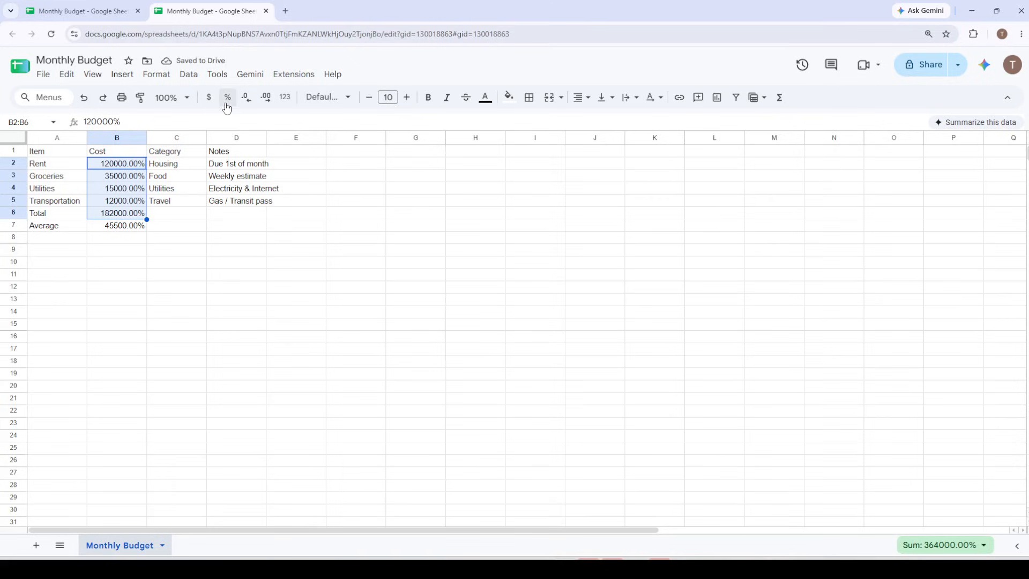
left_click(209, 98)
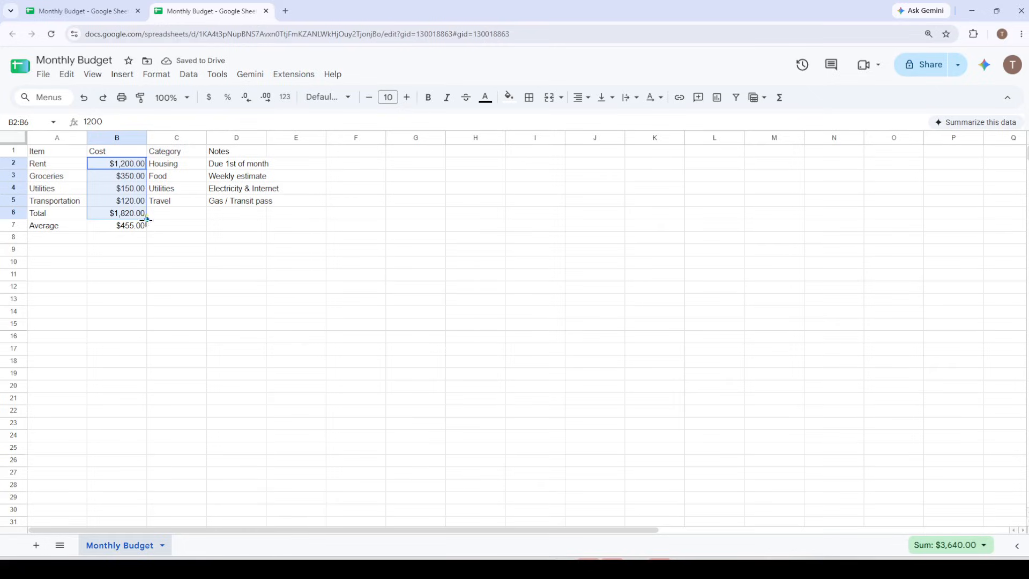
Step: Try the percent format on the Average cost in B7, and set it to currency with one decimal place
left_click(126, 229)
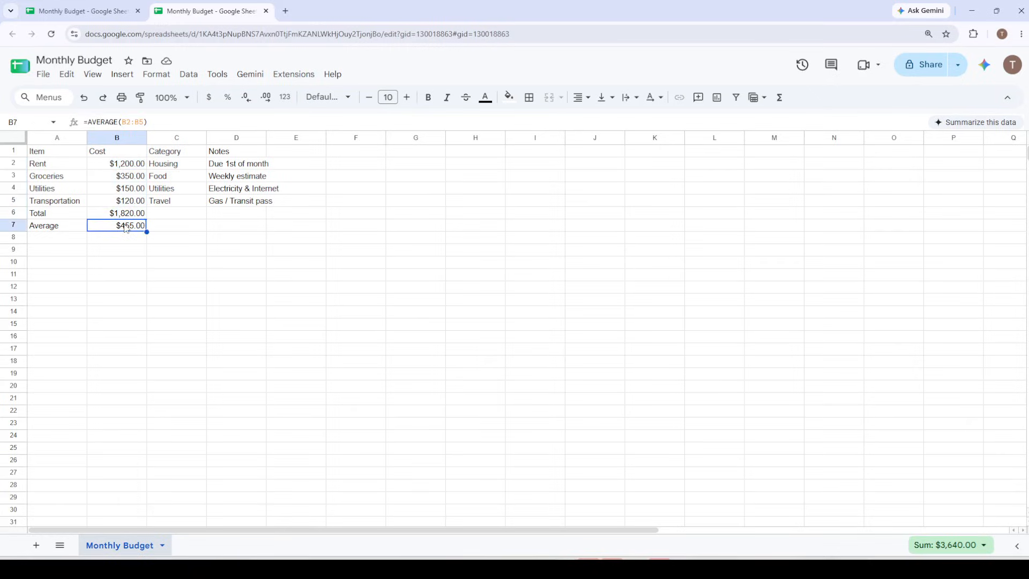
left_click(231, 103)
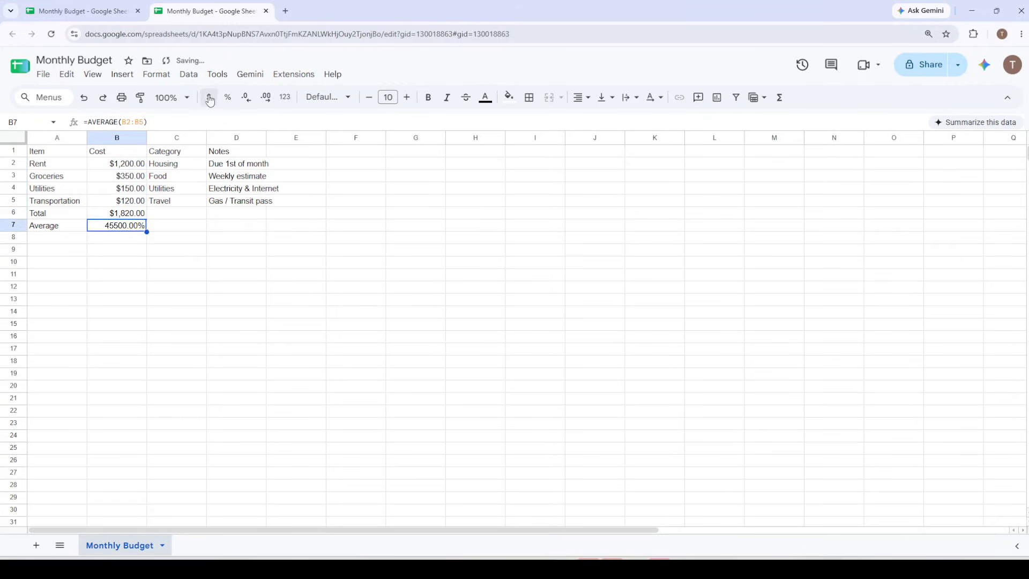
left_click(209, 98)
left_click(246, 101)
left_click(234, 238)
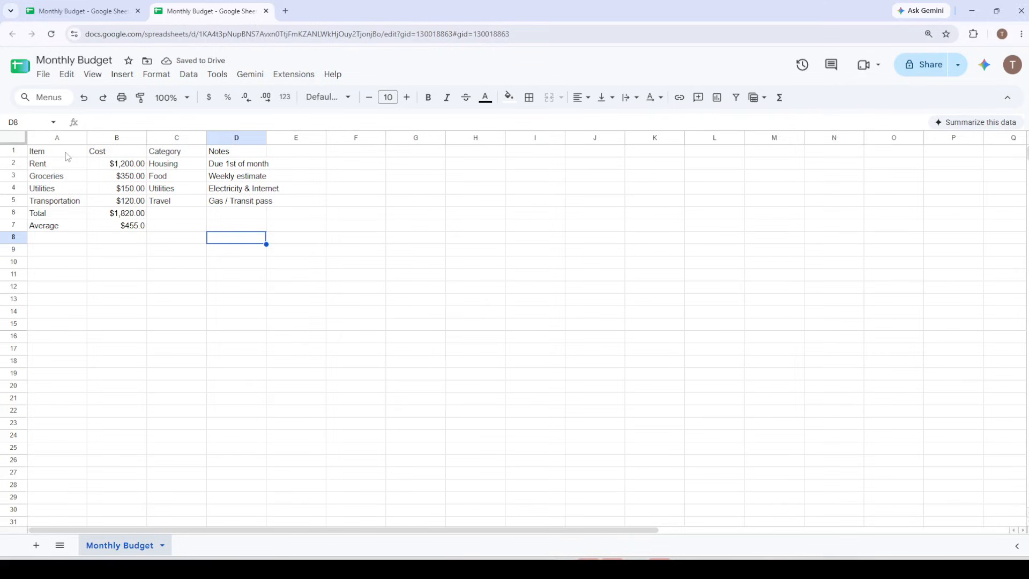
Step: Make the header row 1 bold and fill it with gray
left_click(18, 150)
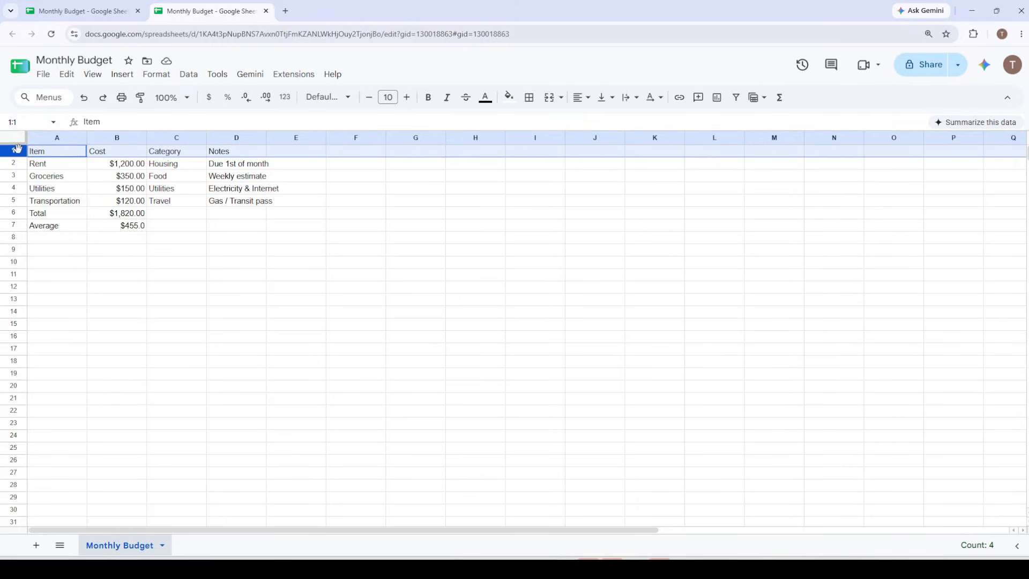
key("ctrl+b")
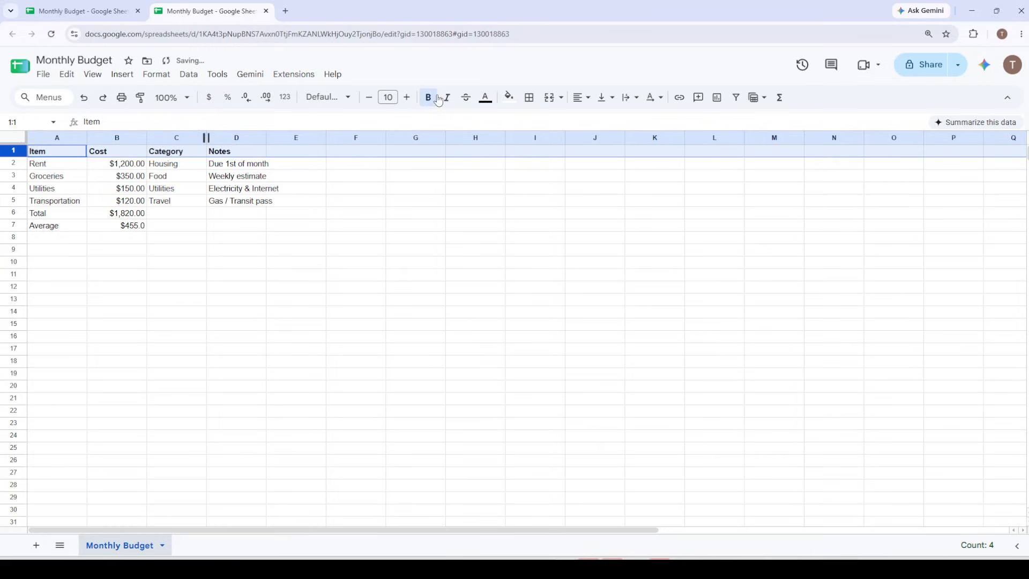
left_click(508, 97)
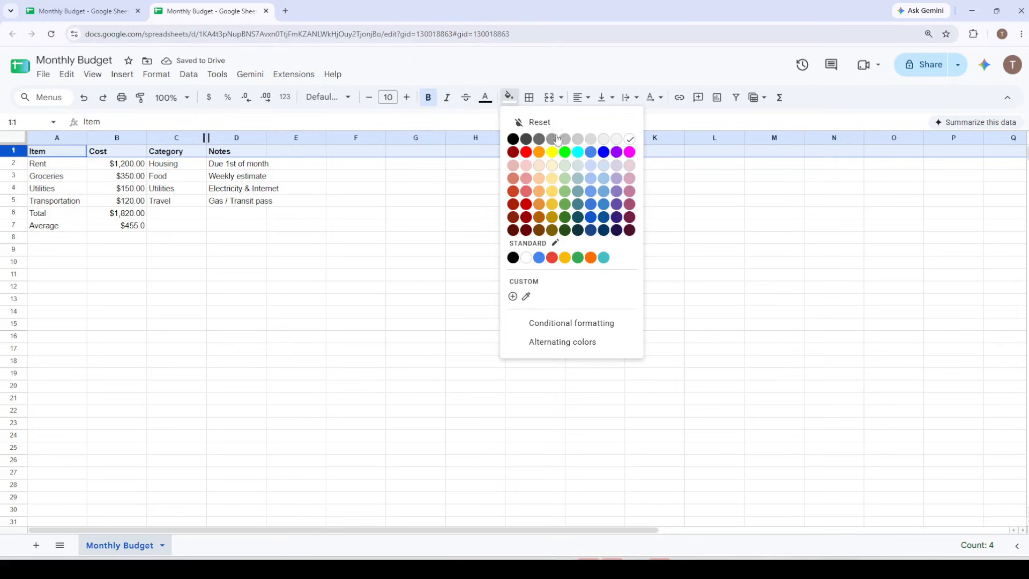
left_click(579, 140)
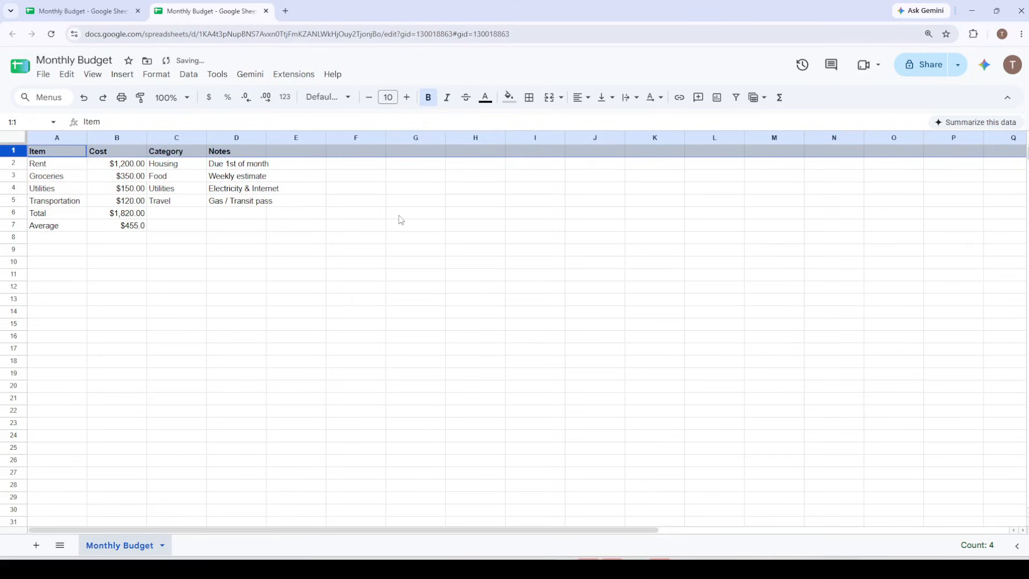
left_click(365, 206)
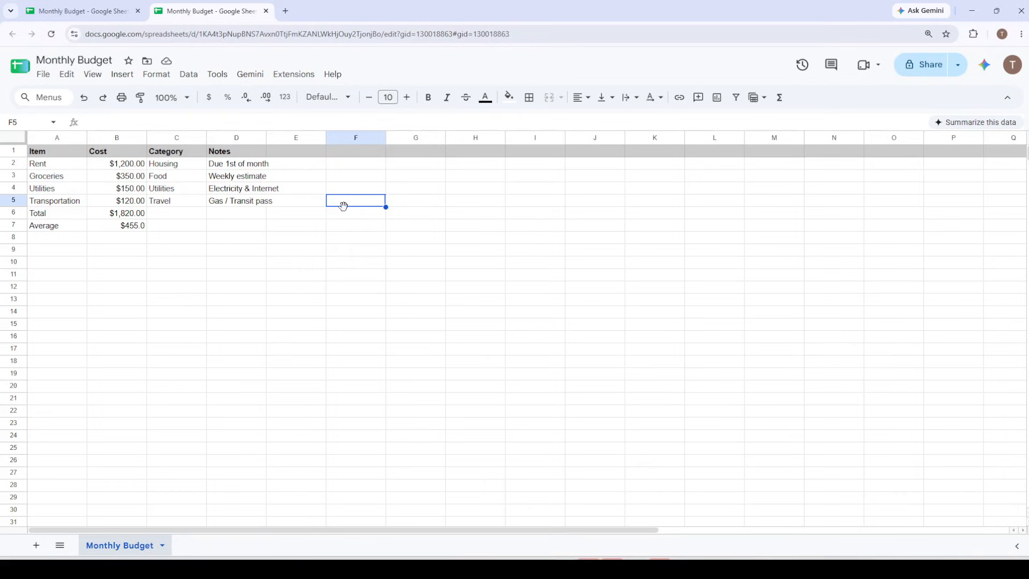
Step: Center the header text in row 1 horizontally
left_click(15, 152)
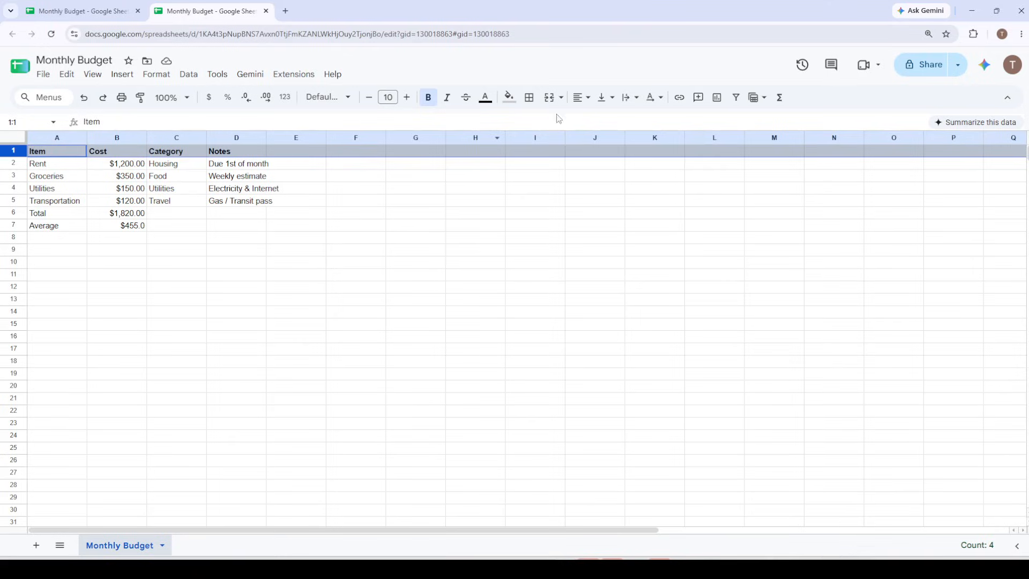
left_click(583, 98)
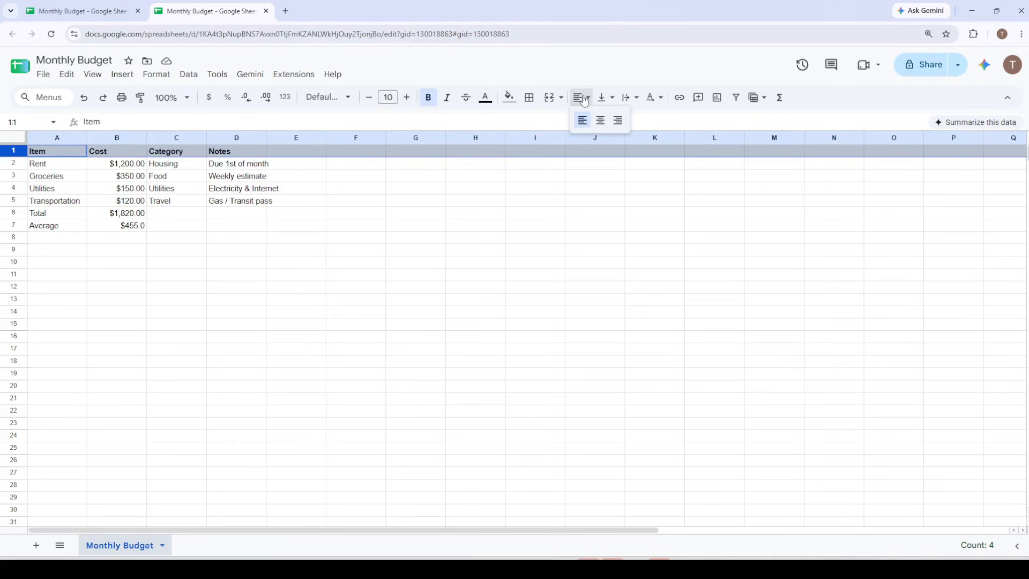
left_click(600, 120)
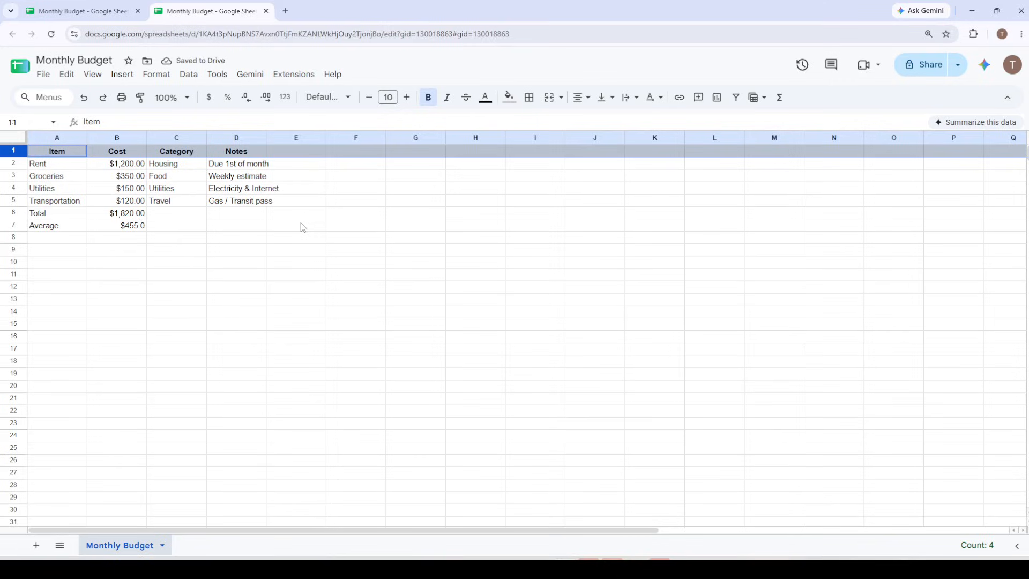
Step: Freeze 1 row so the headings in row 1 stay in place, and check it against the rows below
left_click(96, 75)
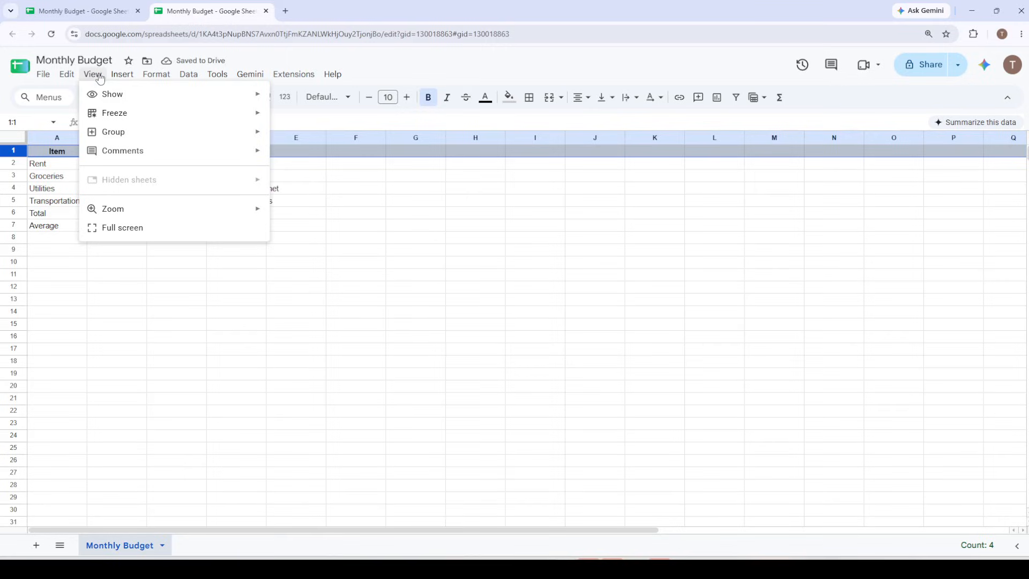
mouse_move(123, 119)
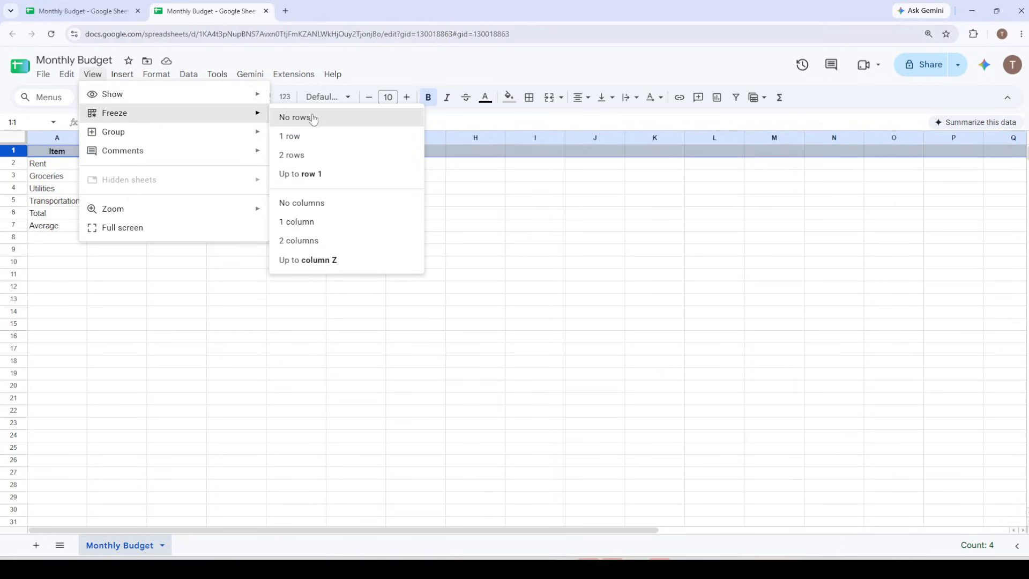
left_click(290, 140)
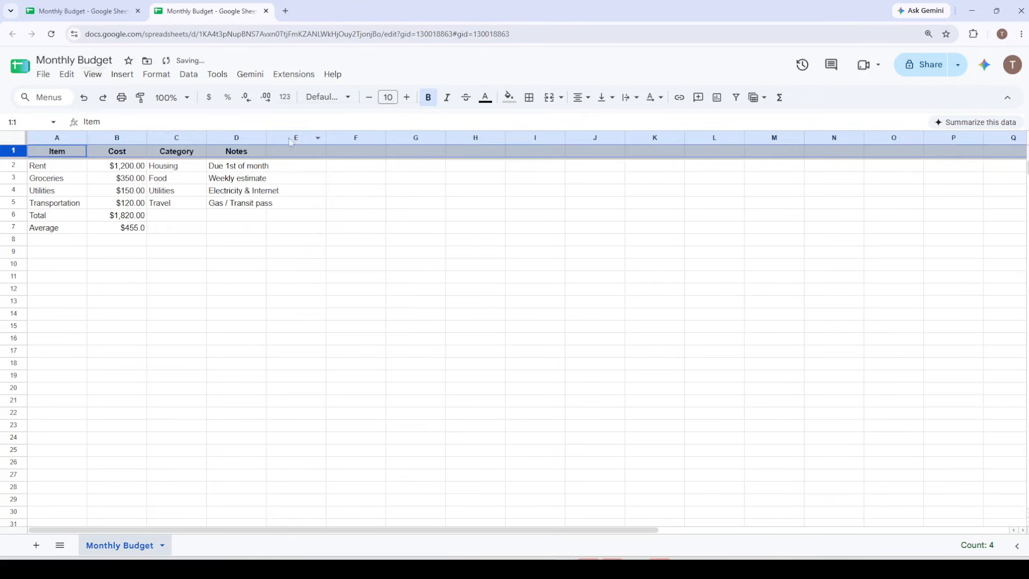
left_click(304, 282)
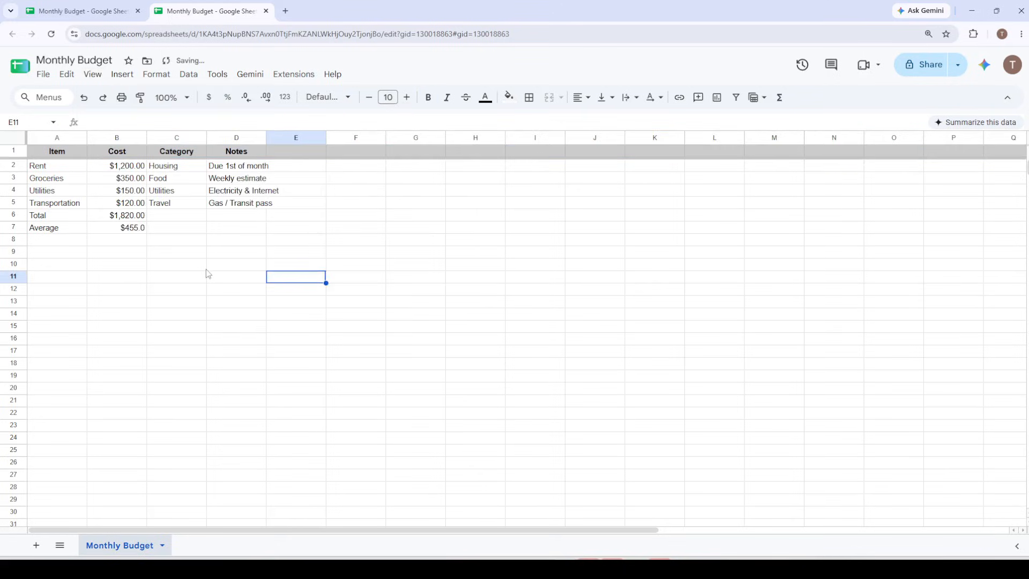
scroll(207, 266, "down", 2)
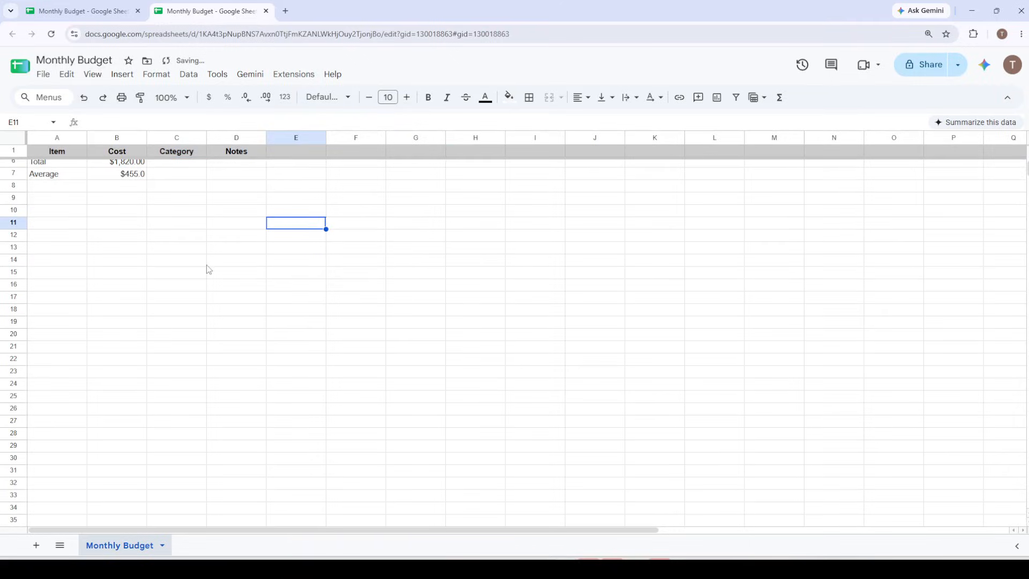
scroll(209, 269, "up", 2)
scroll(208, 268, "down", 5)
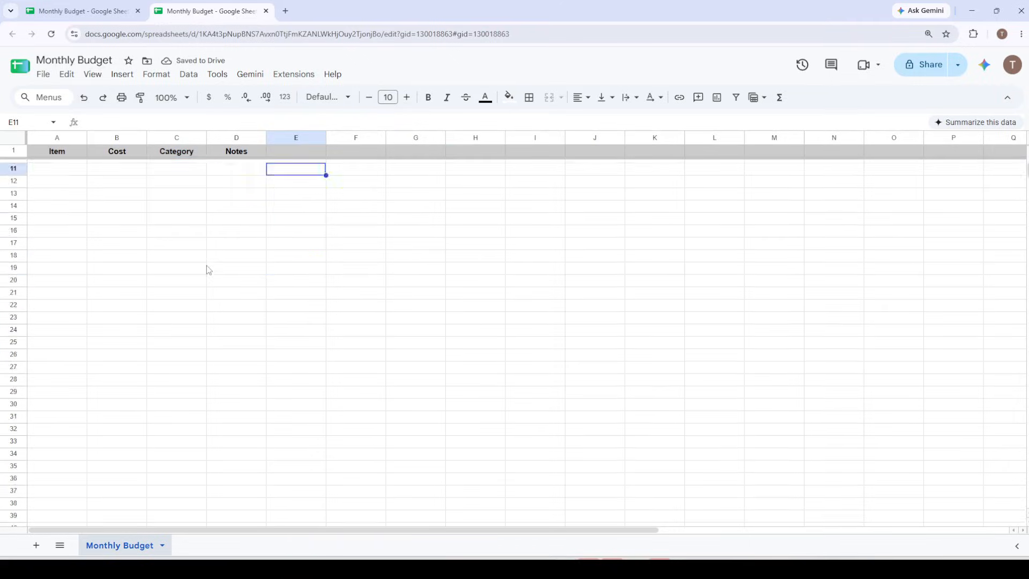
scroll(208, 271, "down", 2)
scroll(208, 271, "up", 5)
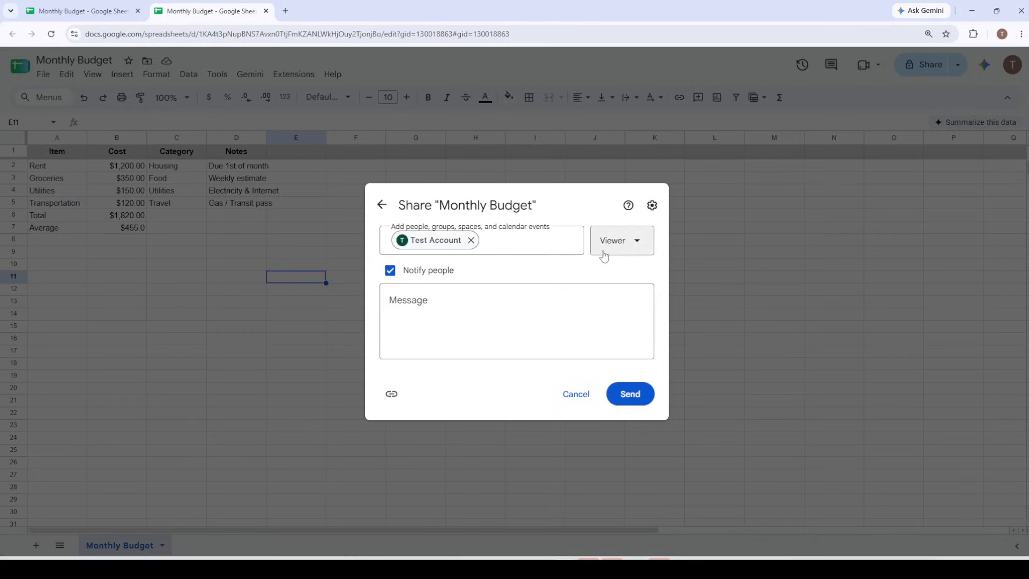
Step: Share the spreadsheet with the added recipient as Viewer, with notification on and the message left empty
left_click(604, 256)
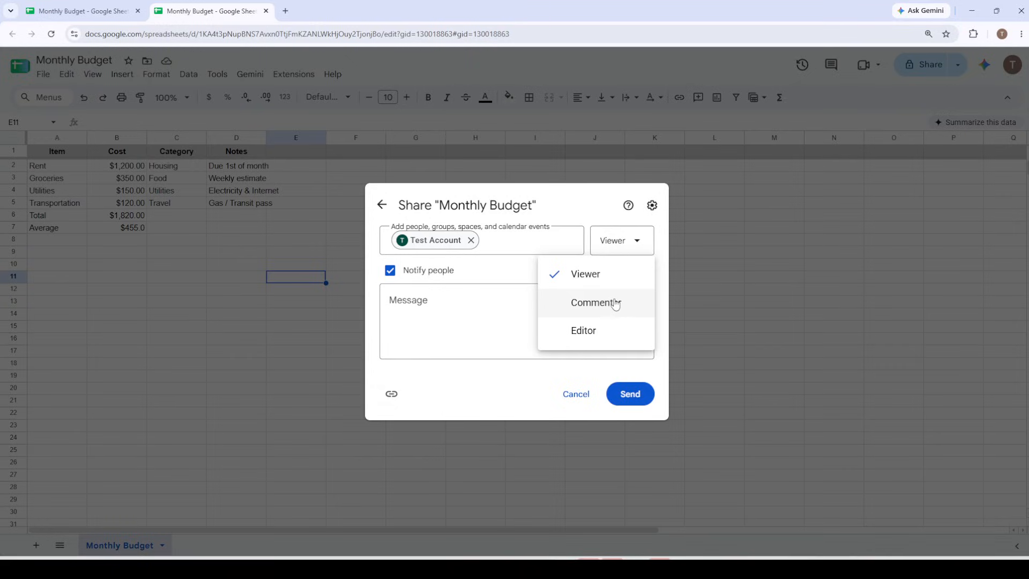
left_click(520, 265)
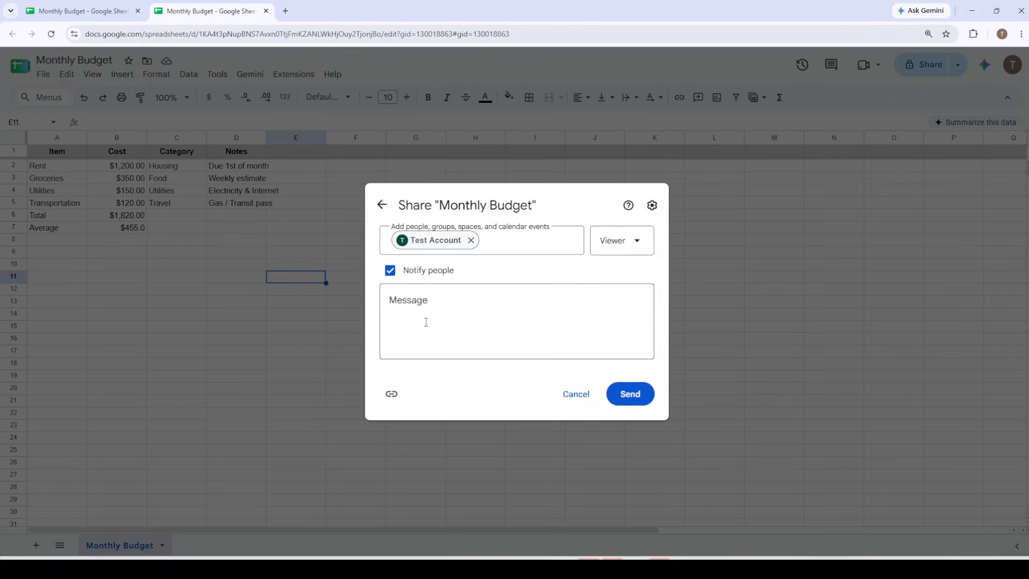
left_click(442, 310)
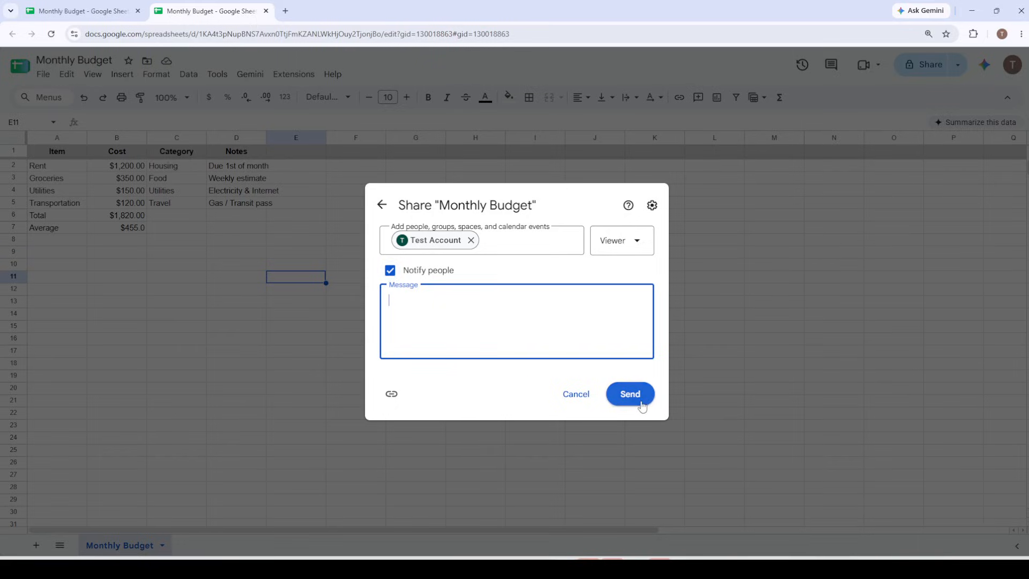
left_click(641, 405)
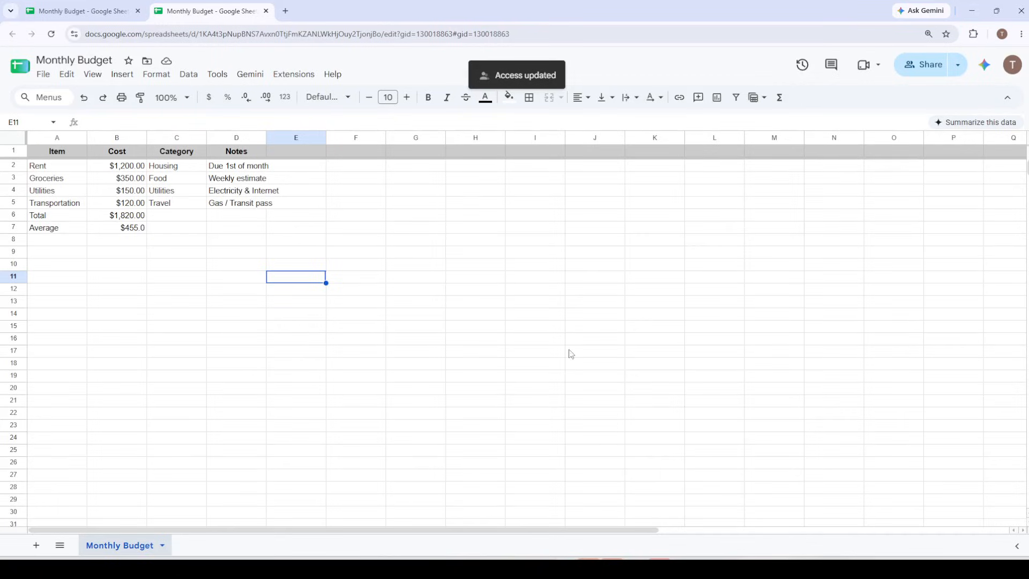
Step: Download the spreadsheet as Microsoft Excel (.xlsx) and open the downloaded file in Excel
left_click(43, 75)
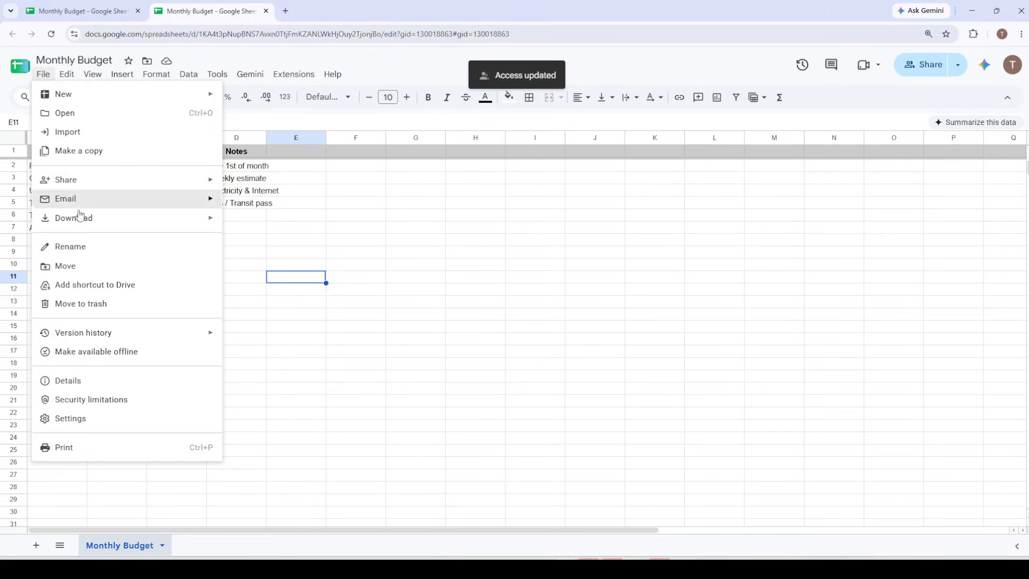
mouse_move(79, 219)
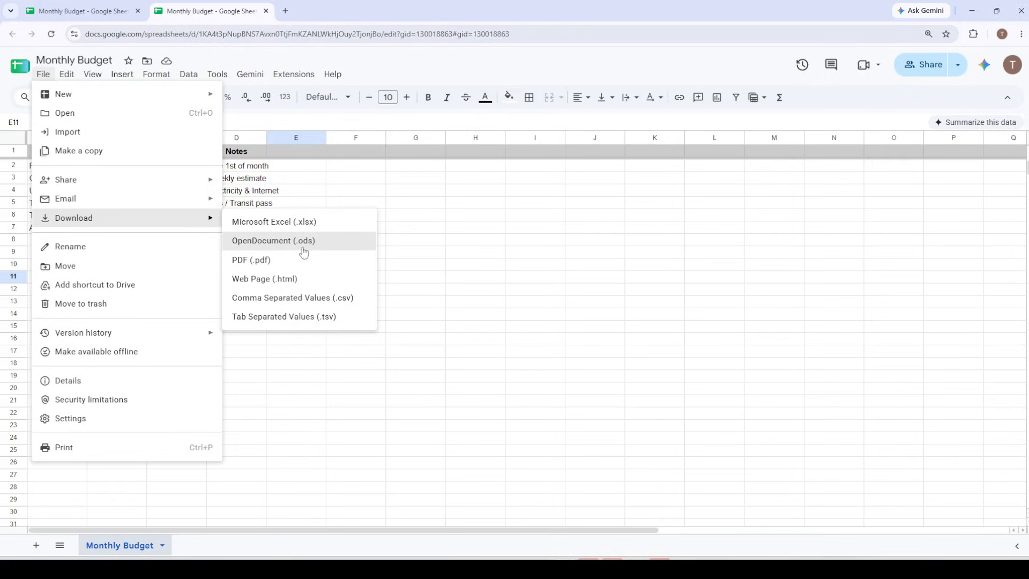
left_click(278, 227)
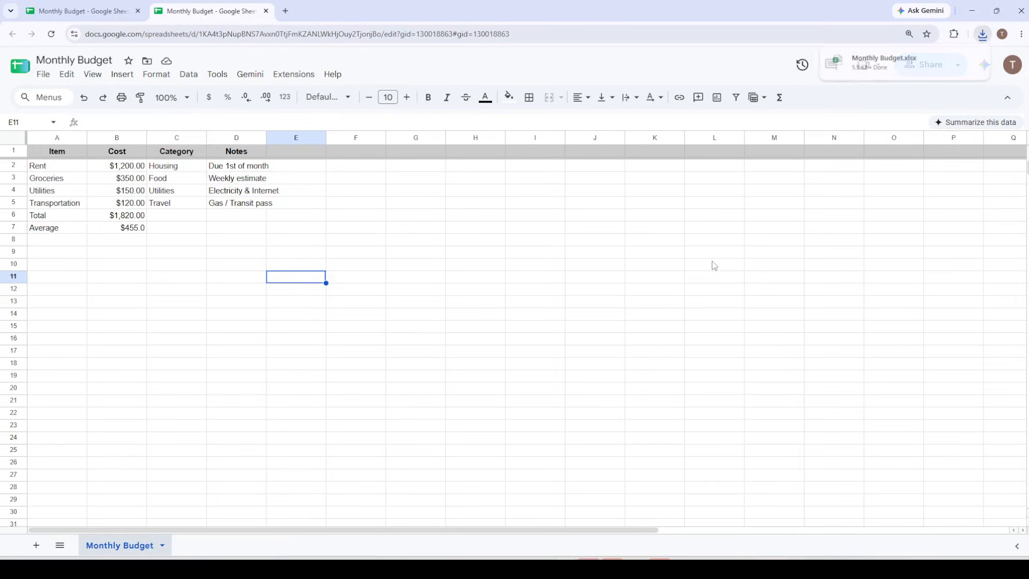
mouse_move(893, 69)
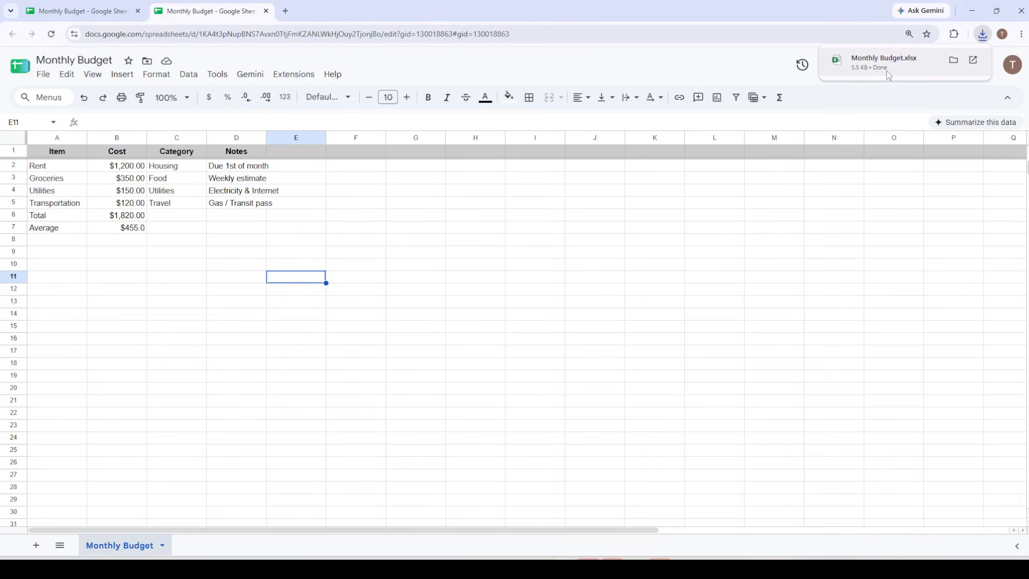
left_click_drag(887, 70, 557, 276)
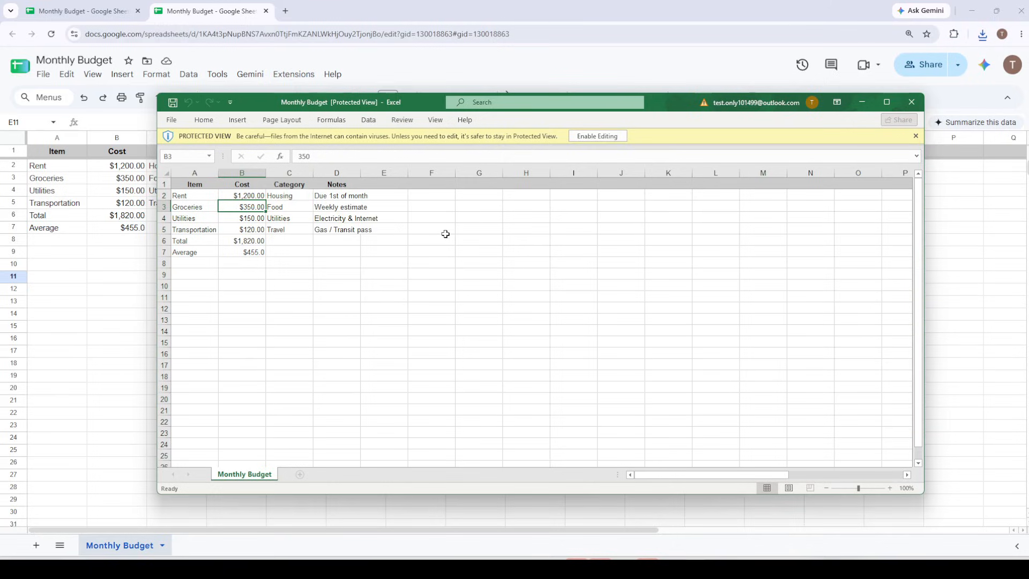
Step: Examine the item costs and the formula behind the Total in B6 of the Excel workbook
scroll(448, 250, "down", 1)
scroll(449, 250, "up", 1)
key("Down")
key("Down")
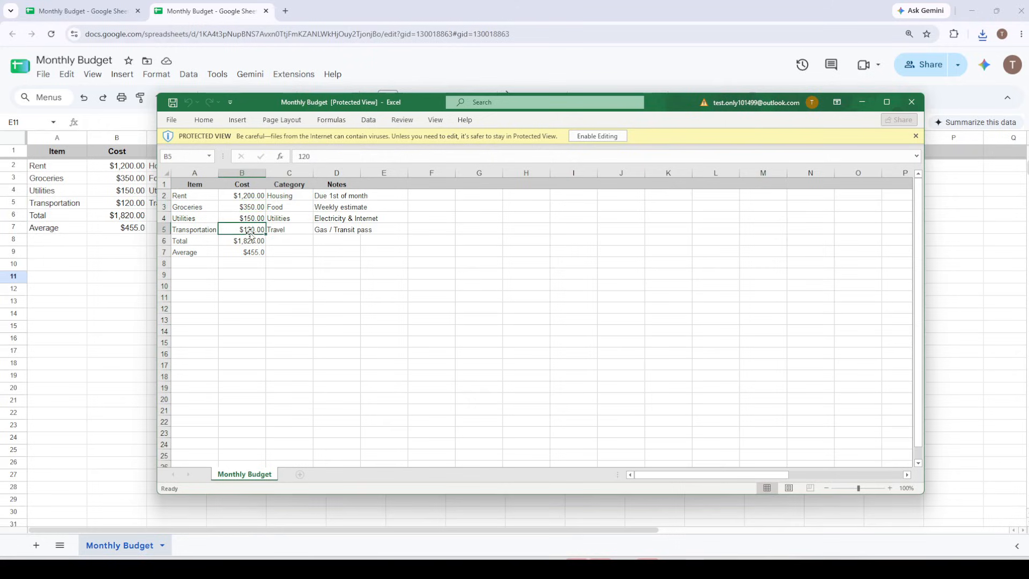
left_click(245, 209)
left_click(248, 242)
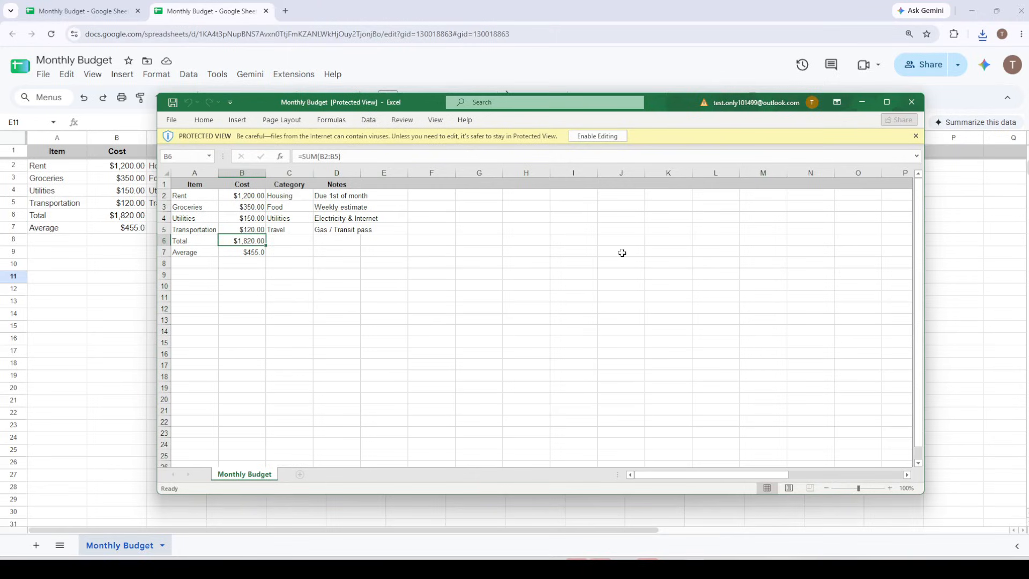
Step: Enable editing for the protected Excel workbook, and close it to return to the Google Sheets spreadsheet
scroll(590, 274, "down", 3)
scroll(553, 308, "up", 3)
scroll(552, 312, "down", 3)
scroll(547, 302, "up", 3)
left_click(597, 136)
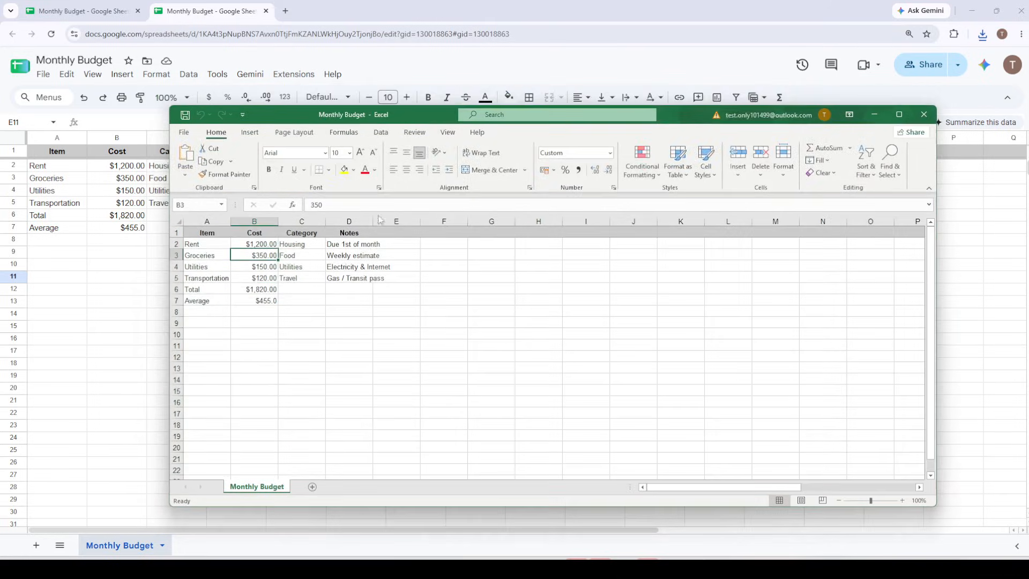
left_click(922, 115)
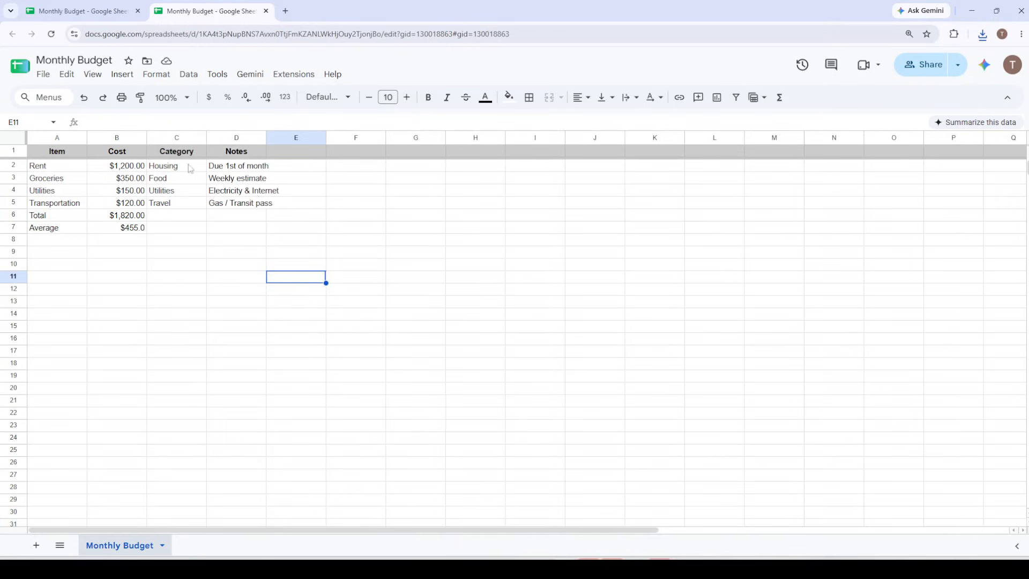
Step: Export the current sheet as a PDF in Letter size, landscape, fit to width, with gridlines and notes shown
left_click(41, 75)
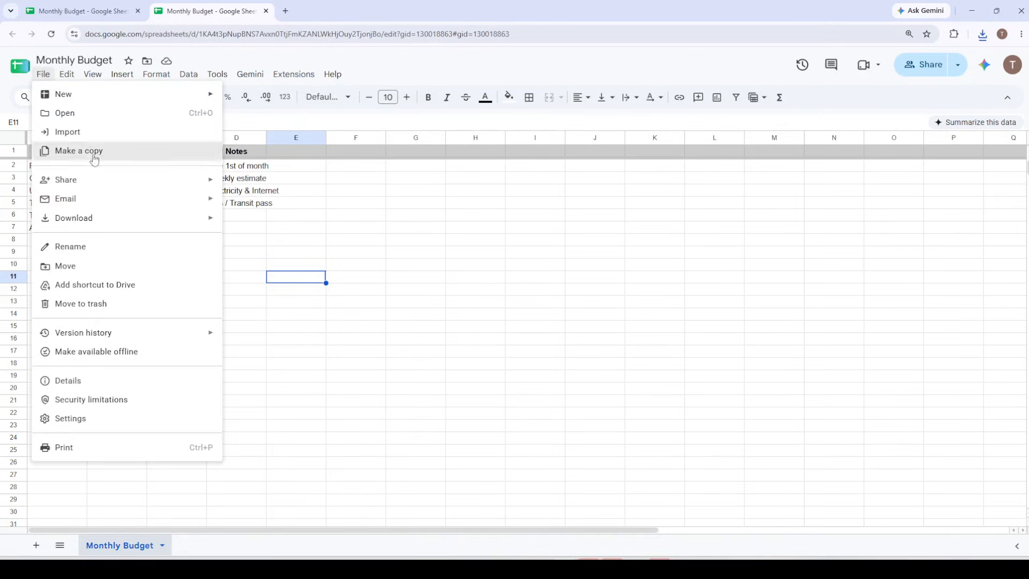
mouse_move(99, 224)
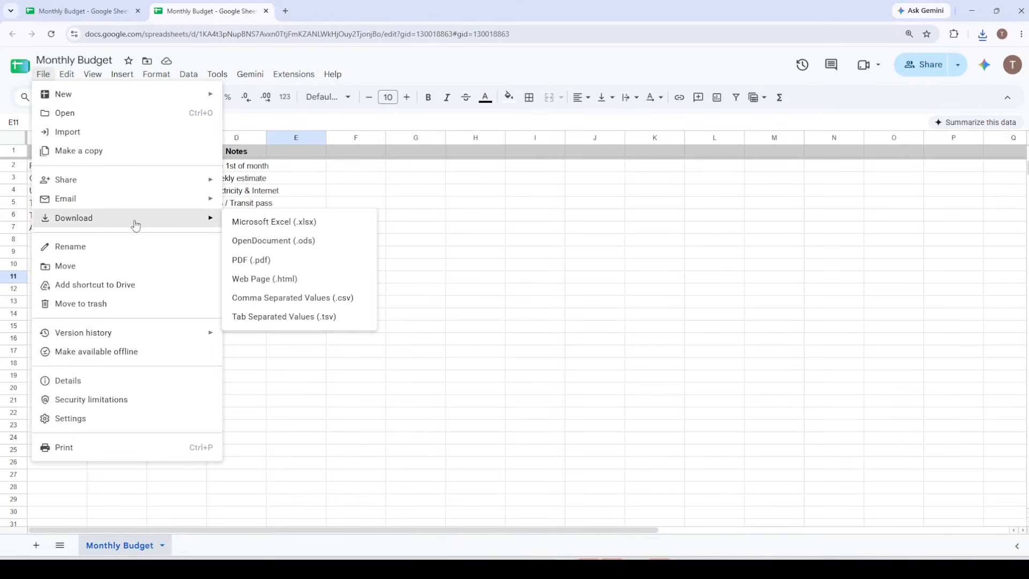
left_click(259, 262)
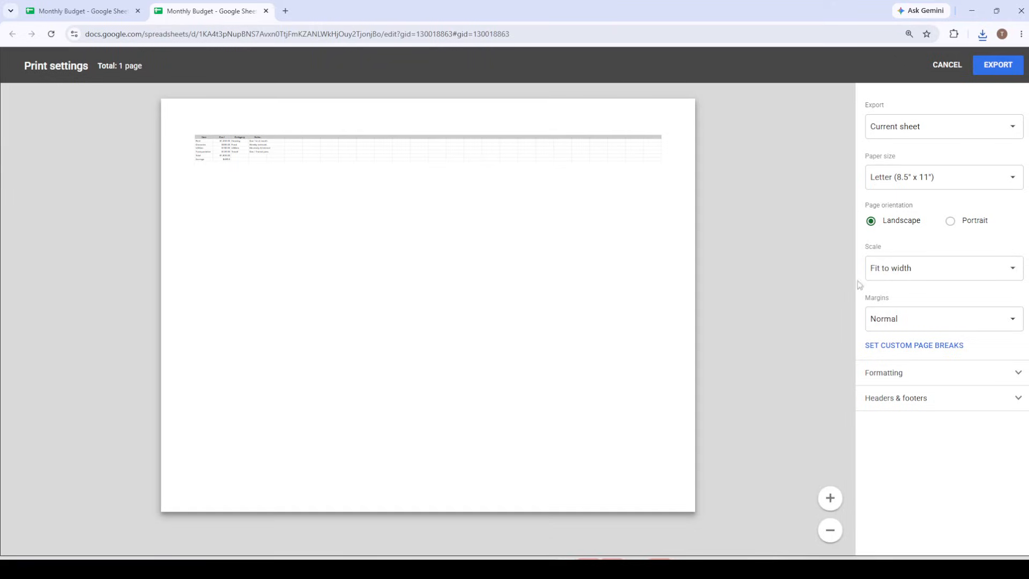
left_click(913, 377)
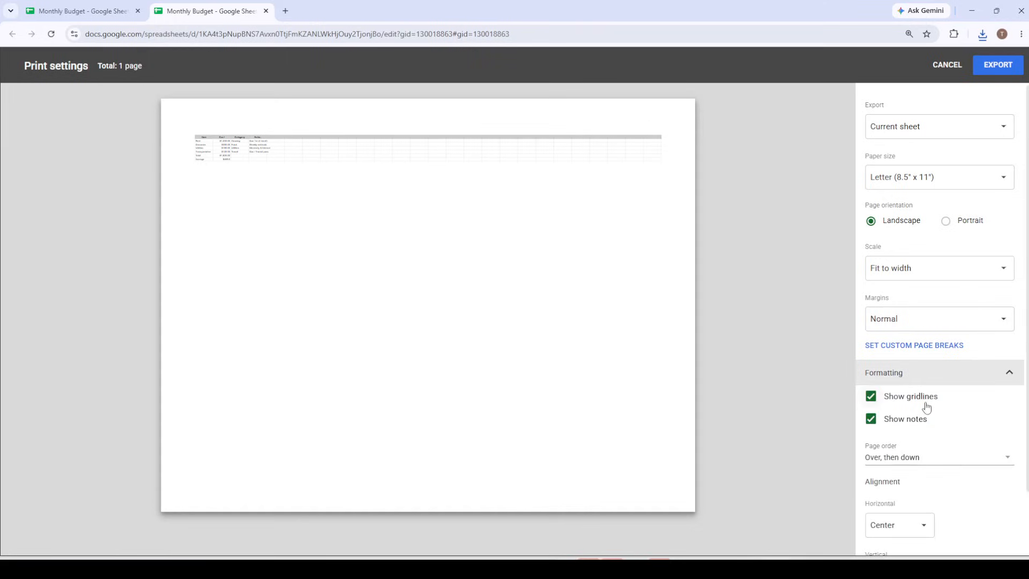
scroll(924, 408, "down", 1)
scroll(935, 427, "down", 1)
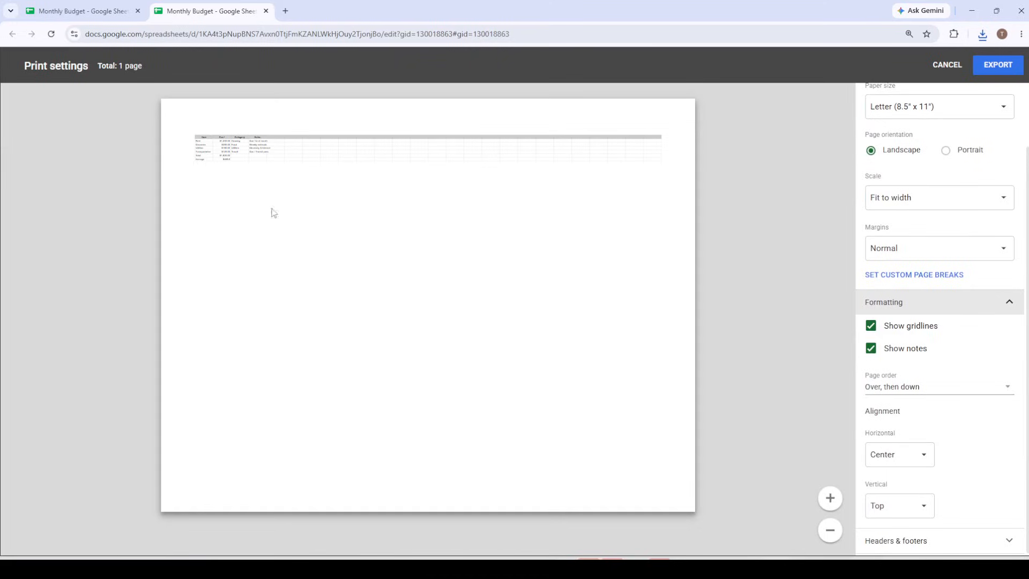
left_click(984, 72)
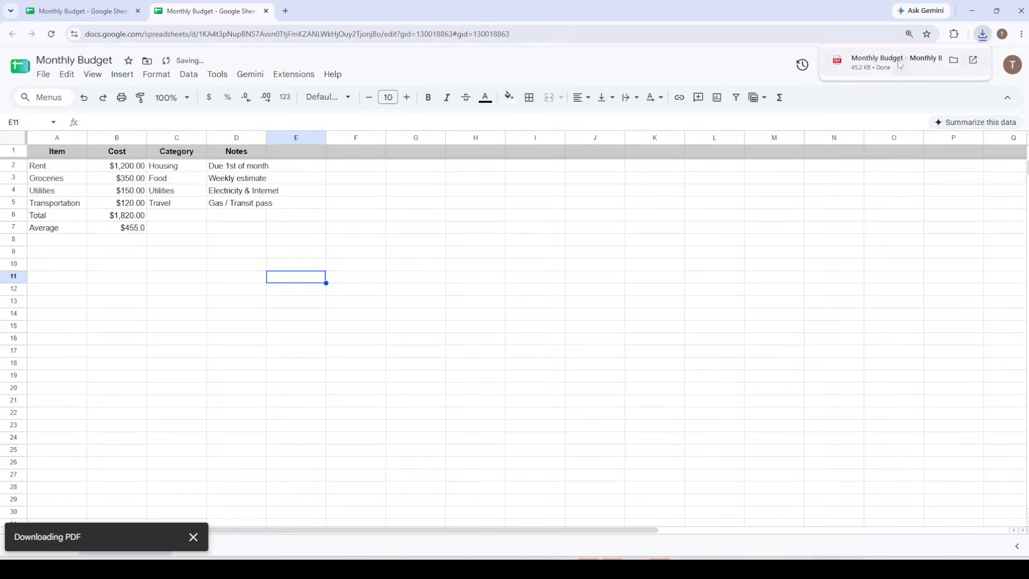
Step: Examine the budget table in the exported PDF at 250% zoom, and close the PDF
left_click(888, 69)
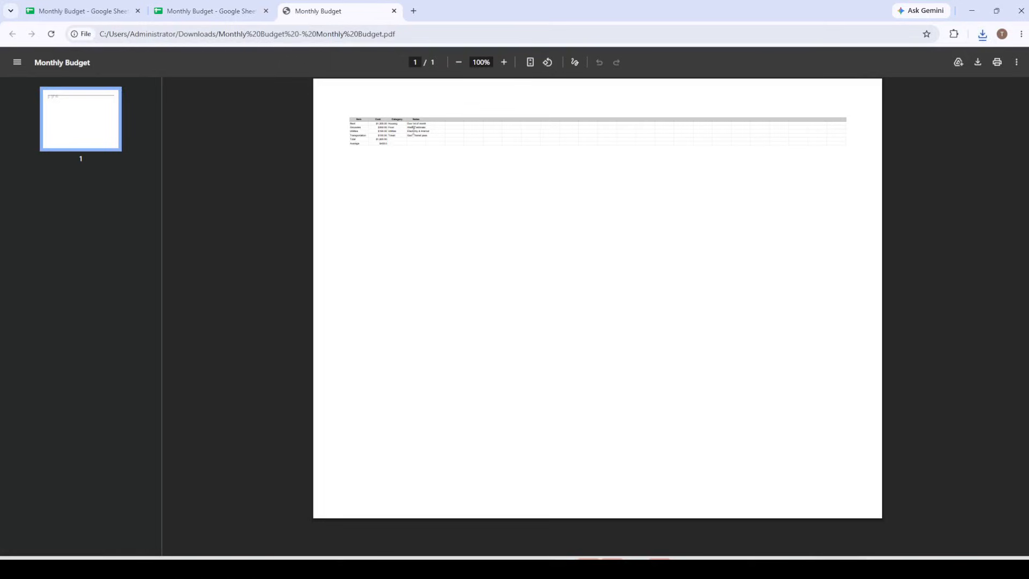
left_click(504, 62)
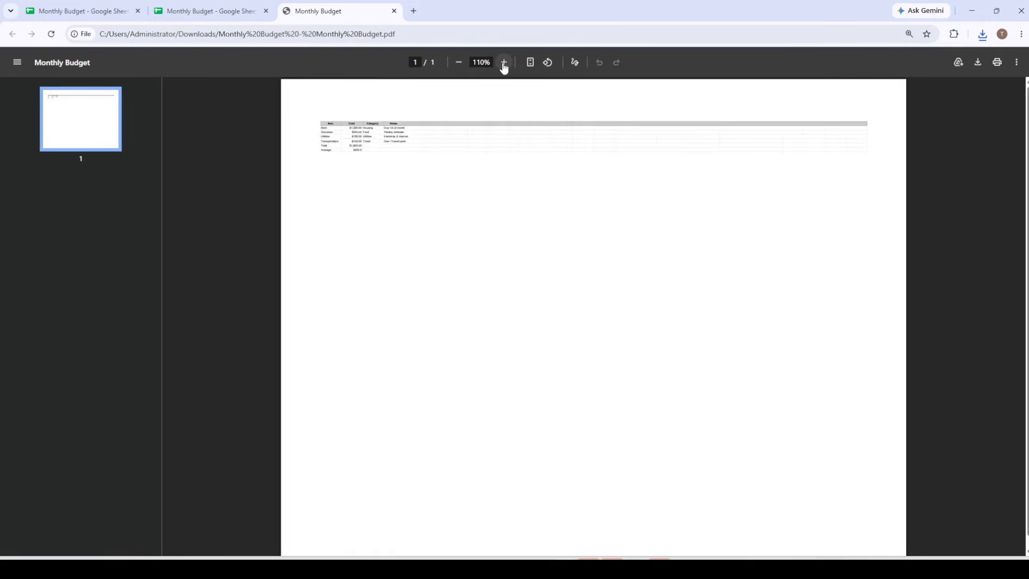
left_click(504, 63)
left_click(504, 62)
left_click(504, 62)
left_click(503, 62)
left_click(504, 63)
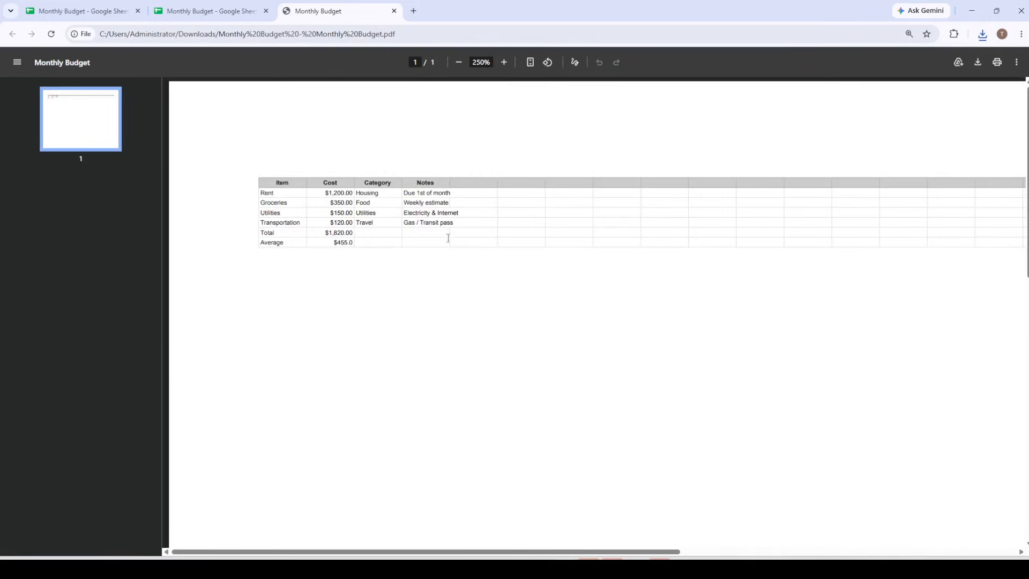
left_click_drag(326, 232, 404, 248)
left_click(394, 11)
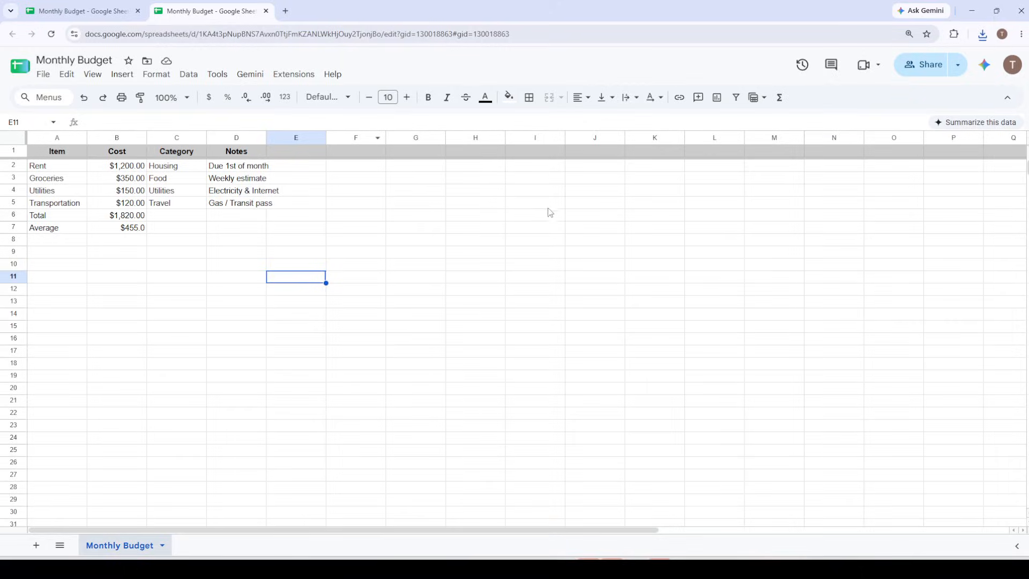